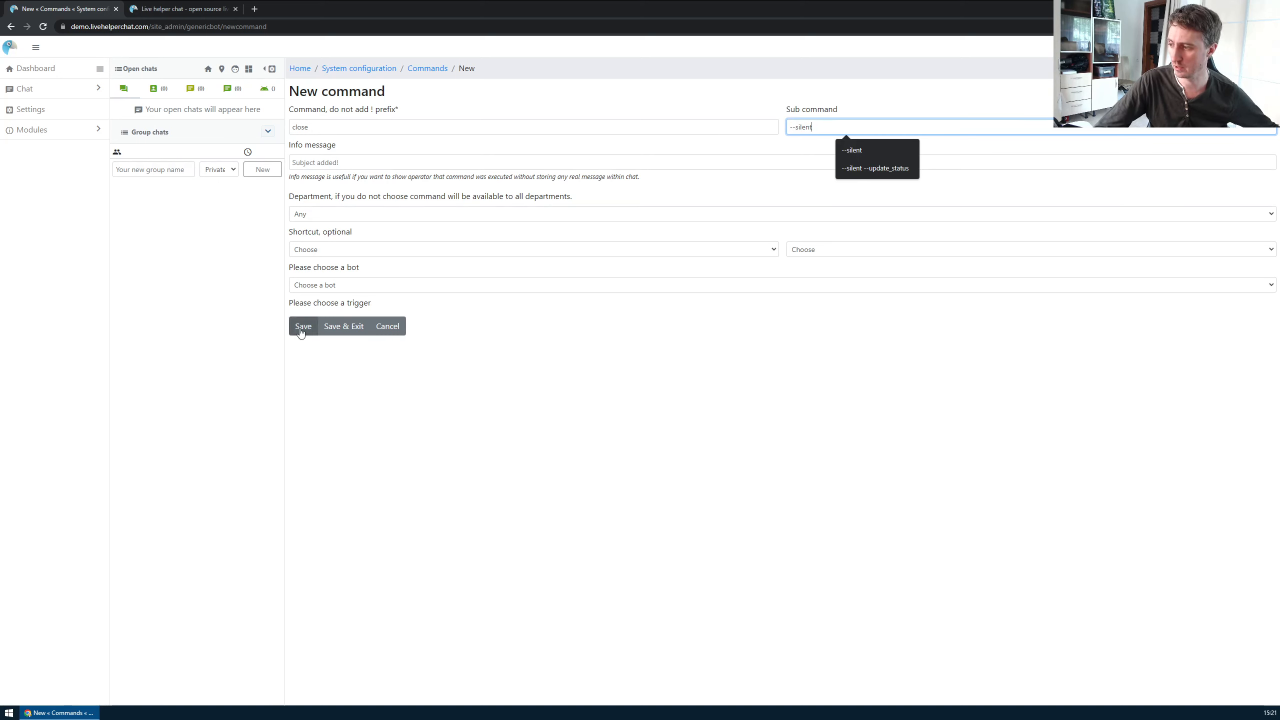
- Assign the Alt + c shortcut to the new close command and save it
click(354, 250)
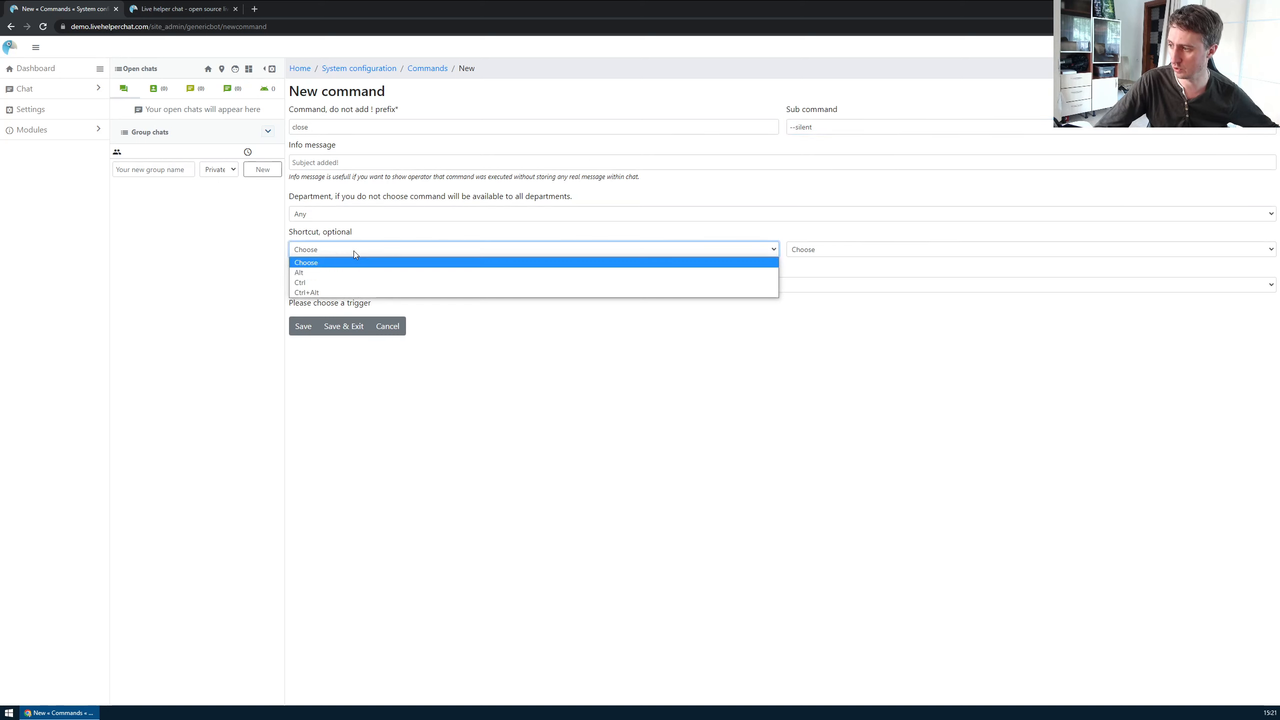
click(322, 275)
click(805, 253)
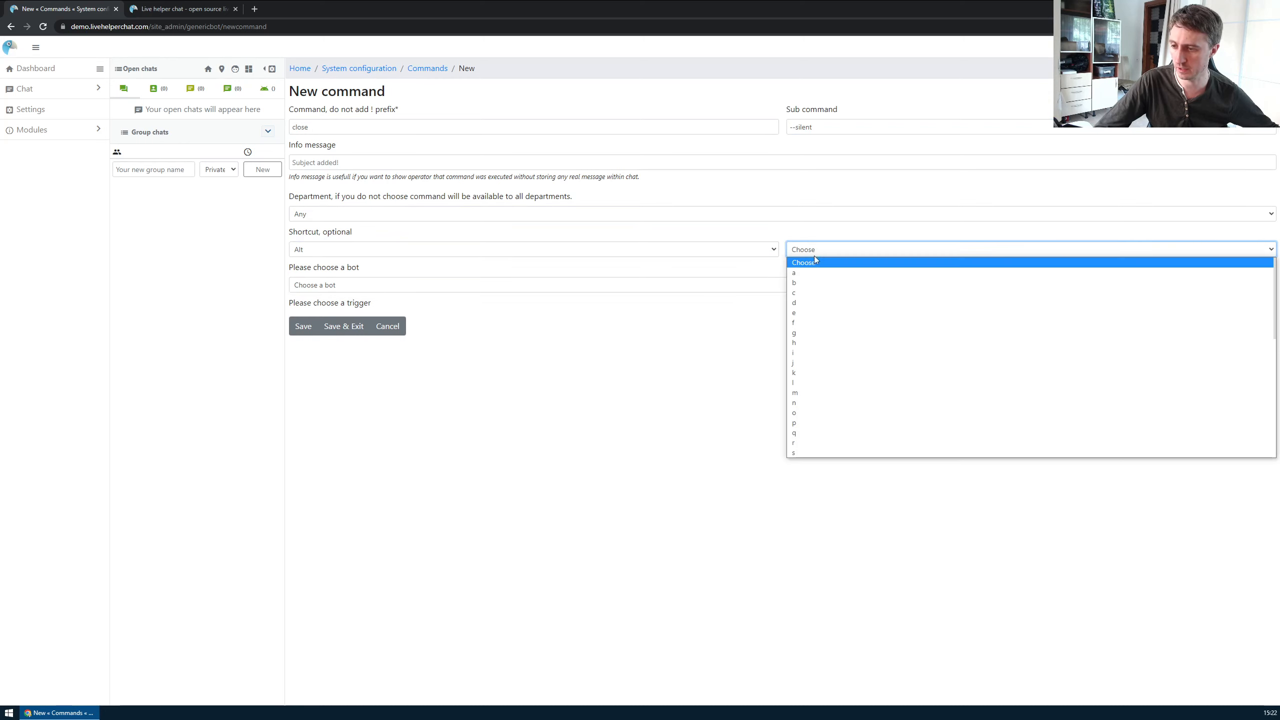
click(807, 295)
click(304, 327)
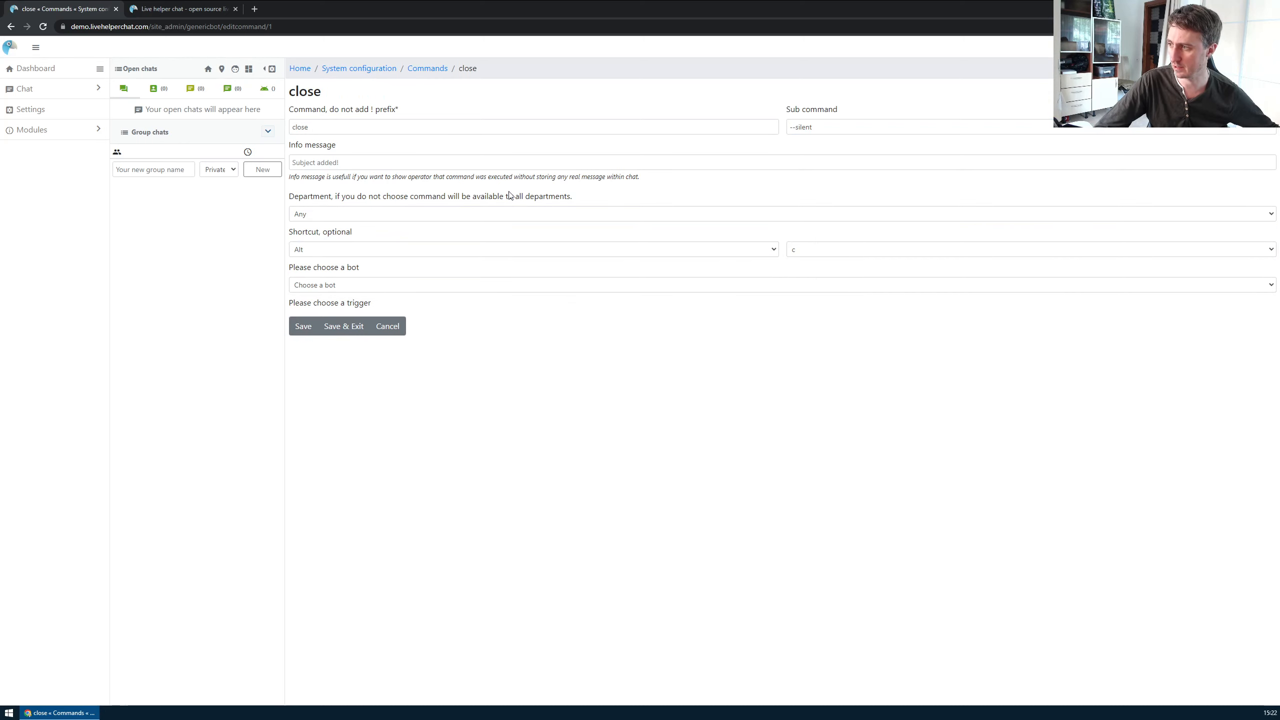
- Return to the admin dashboard, then send "hi there" as a visitor through the website's chat widget
click(298, 69)
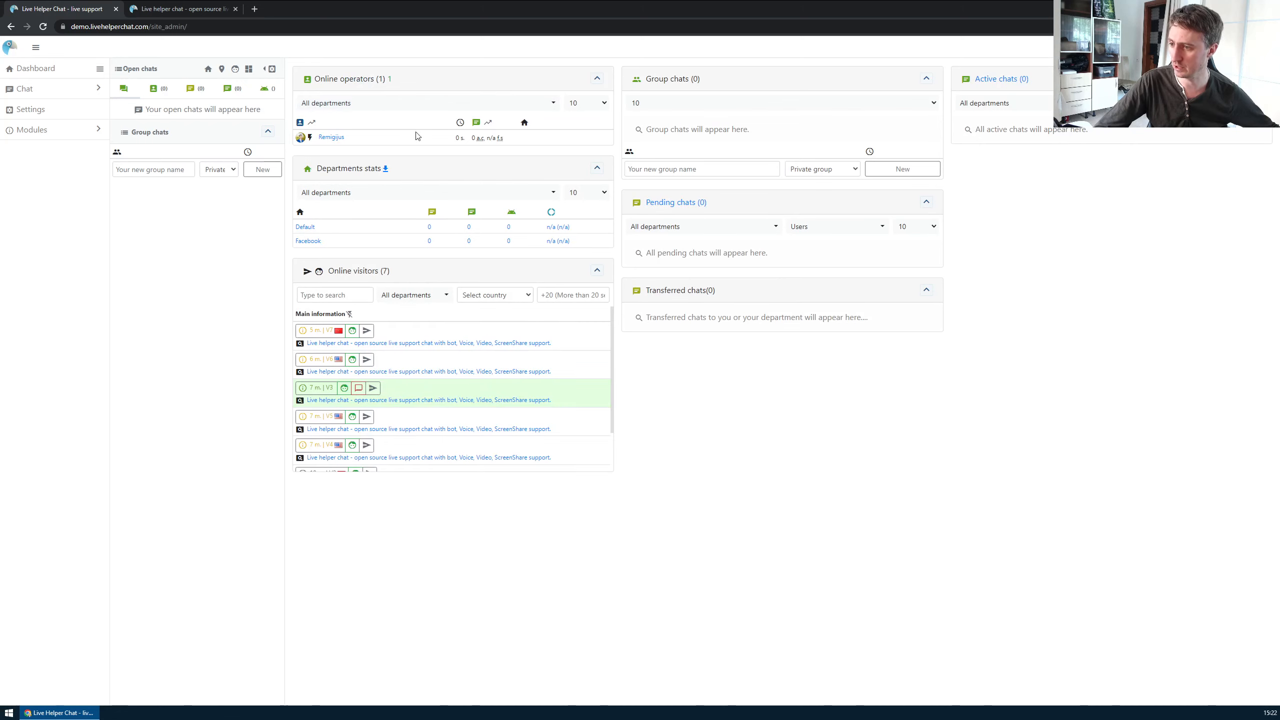
click(182, 10)
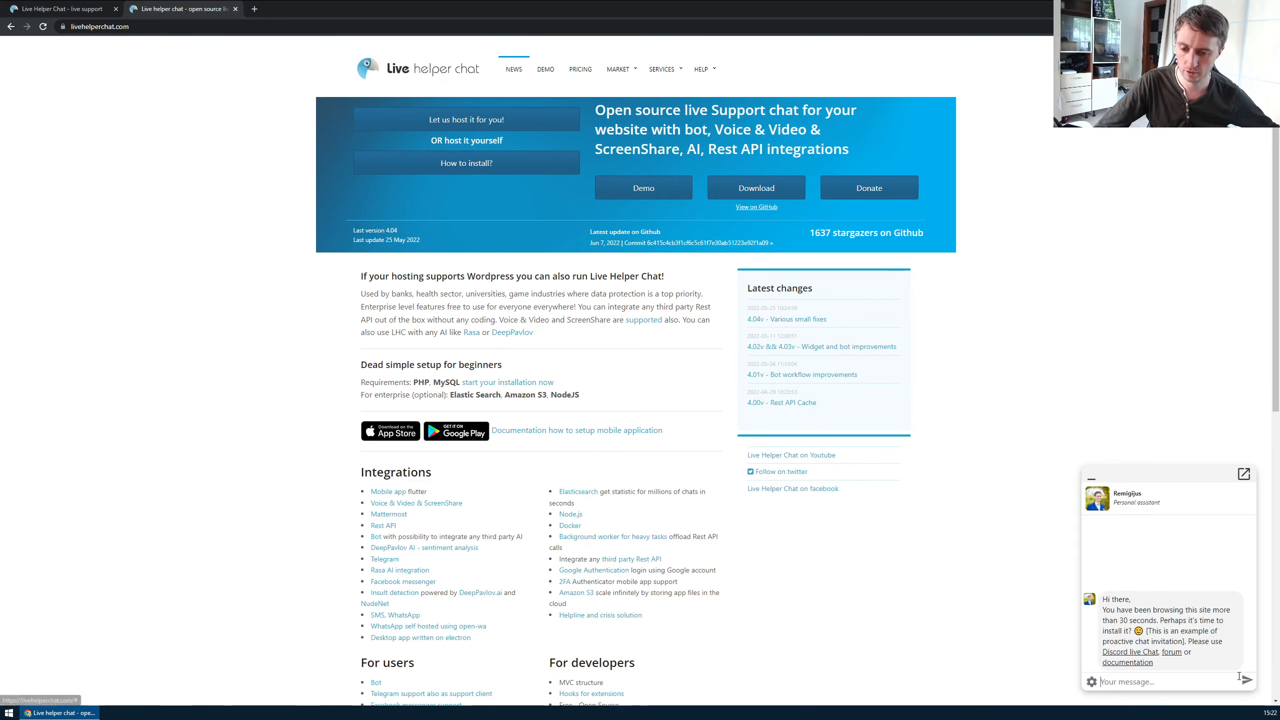
text(hi there)
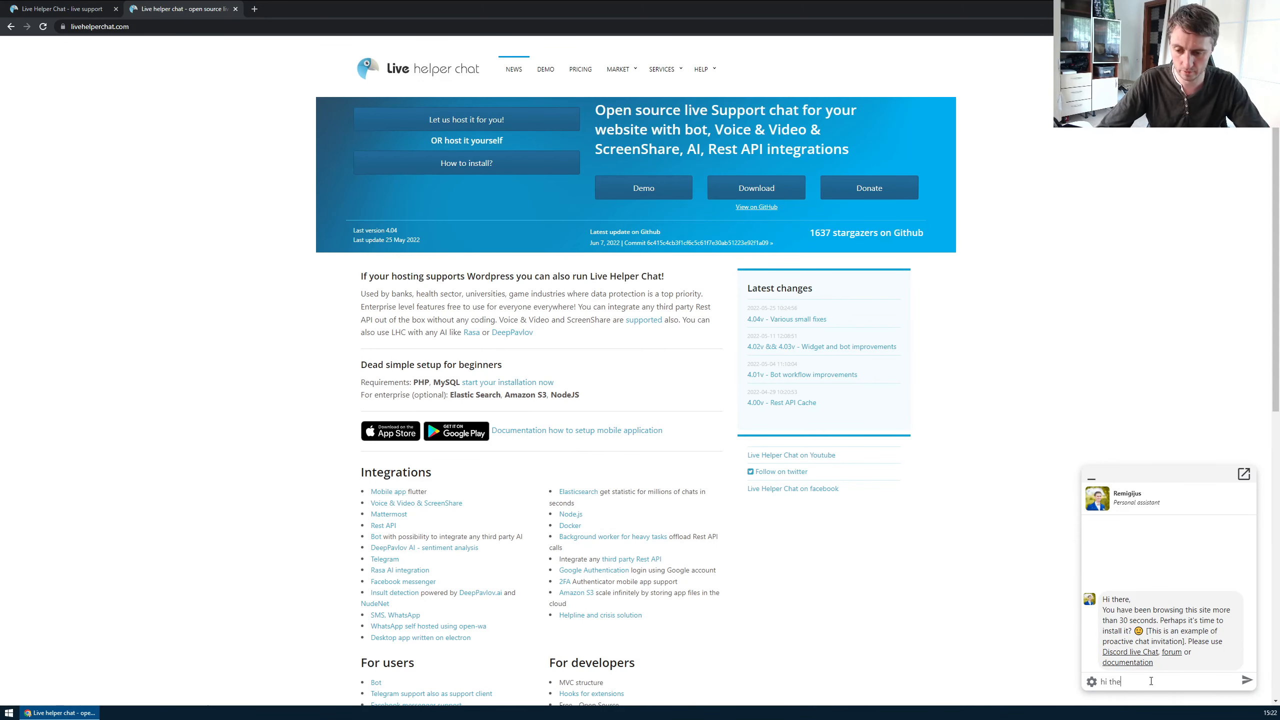
key(Return)
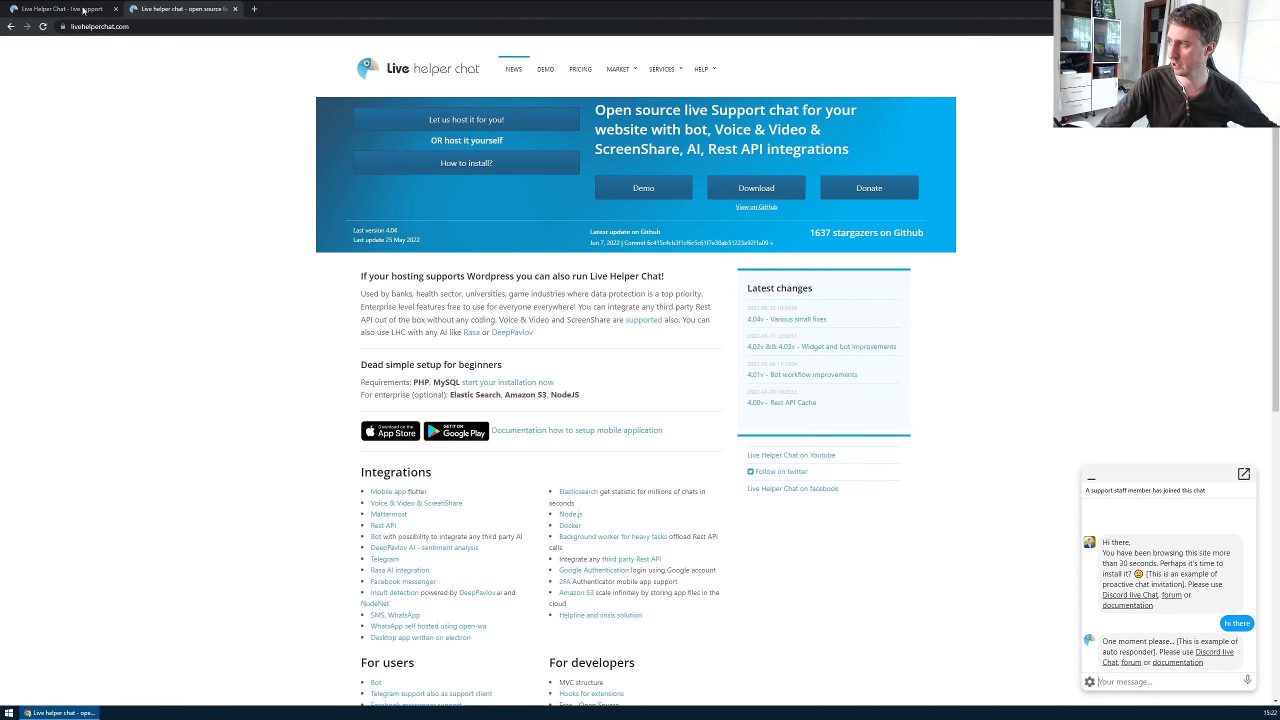
- Open the pending visitor chat from the chats list in the admin site
click(83, 10)
click(43, 89)
click(54, 134)
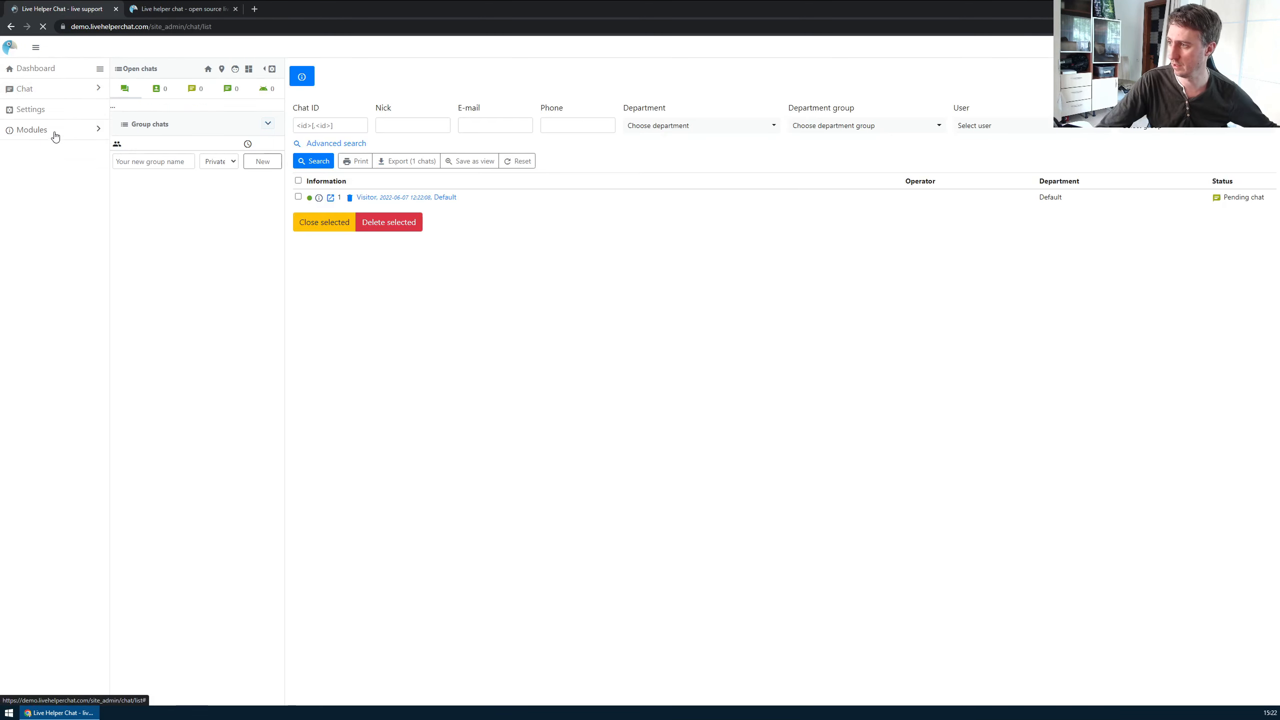
click(386, 197)
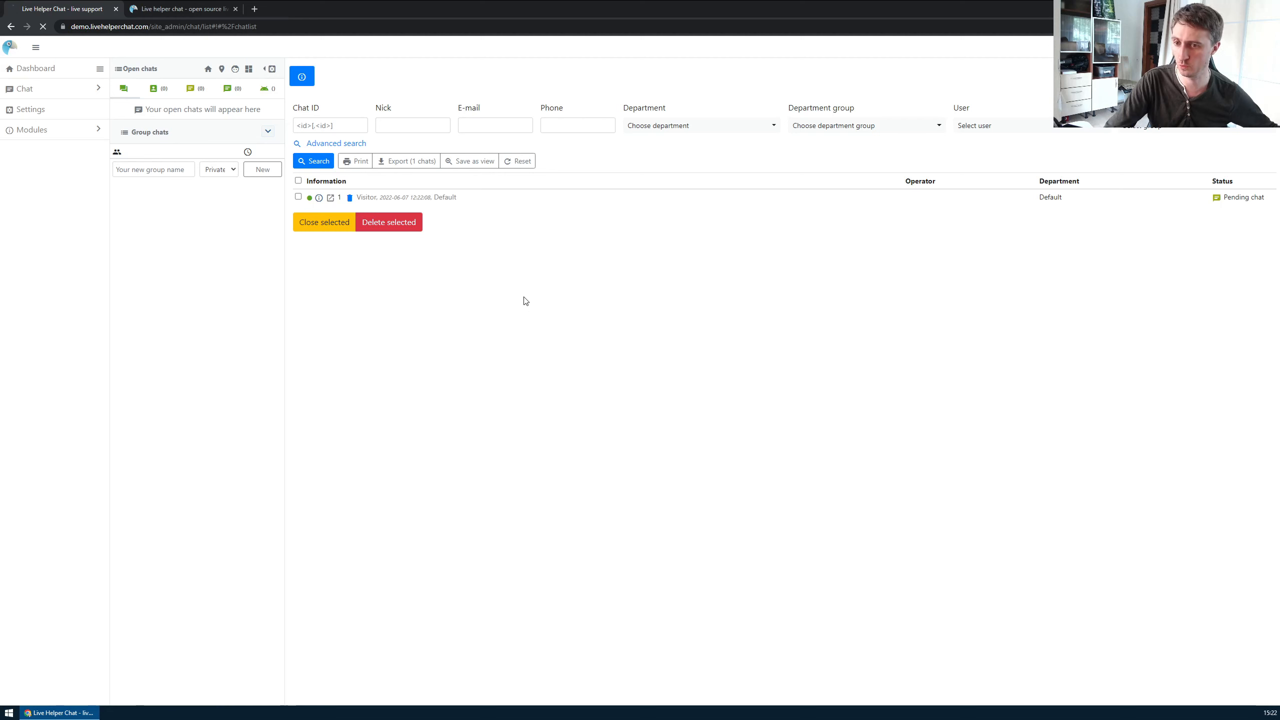
- Preview the visitor chat's messages, examine the closing system message, and close the preview
click(319, 198)
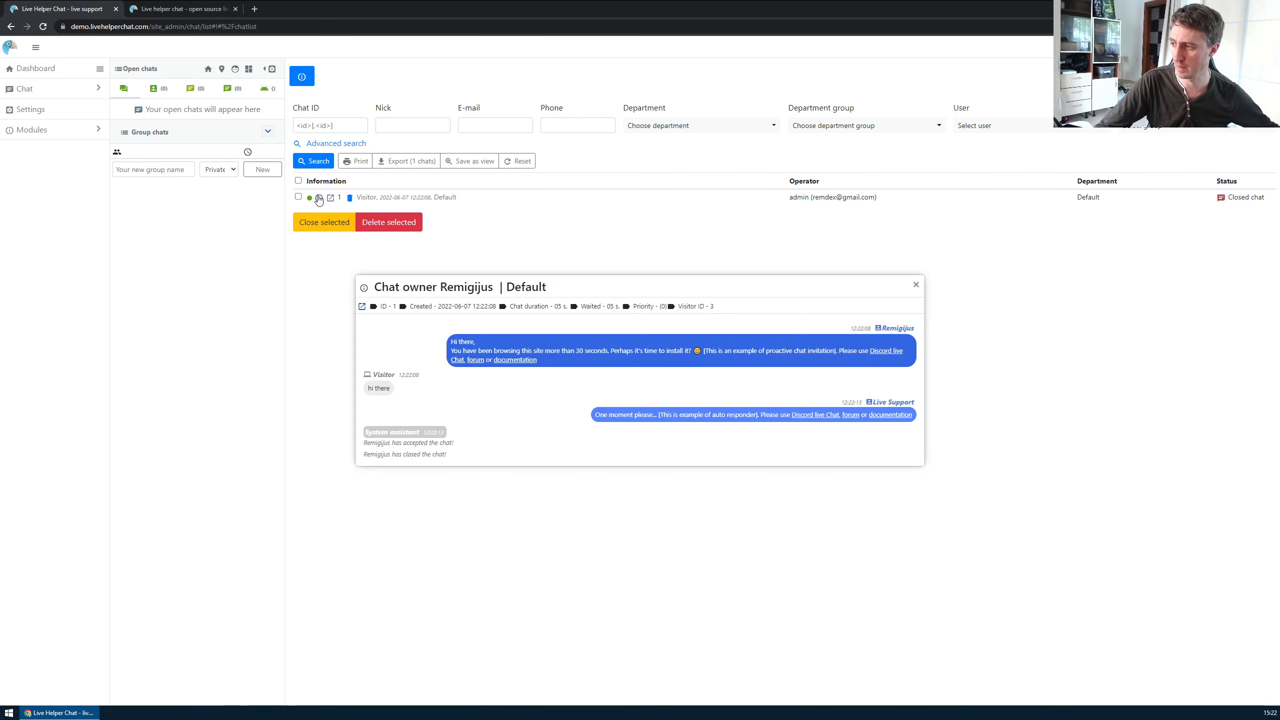
drag(365, 456, 524, 460)
click(916, 284)
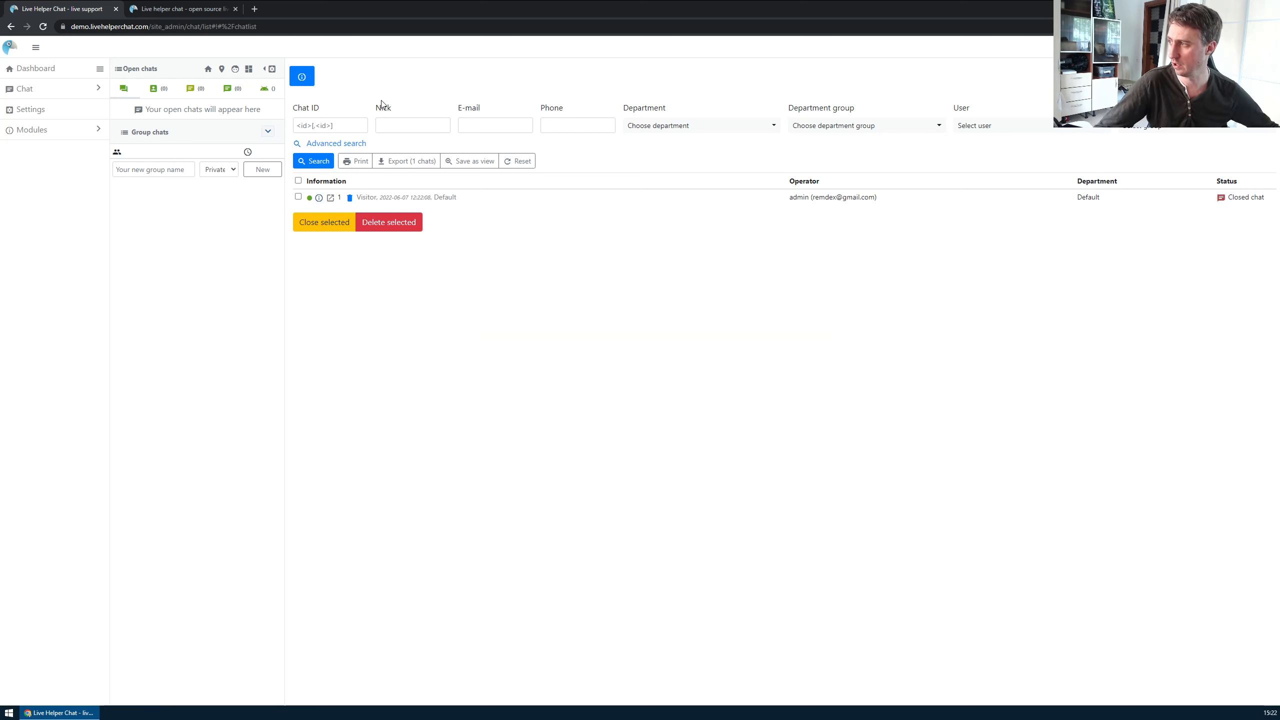
- Add a trigger named AddSubject to the Demo group of the Demo bot and save it
click(31, 107)
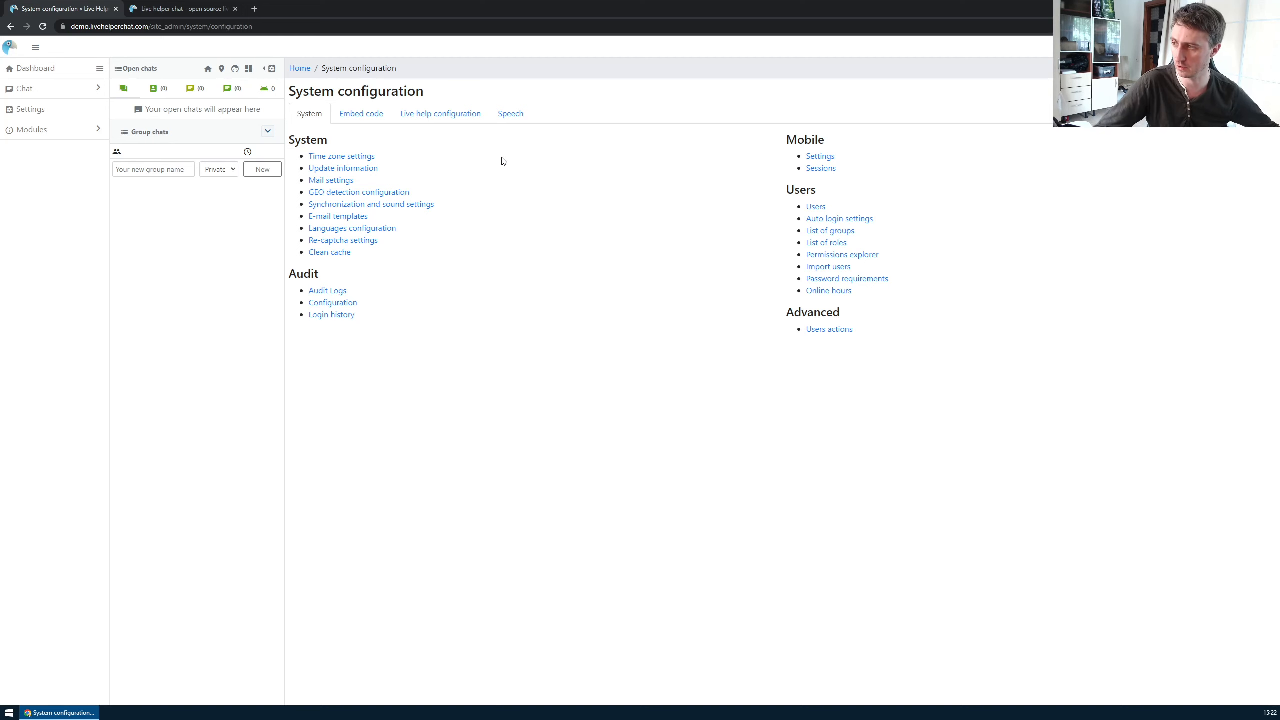
click(441, 119)
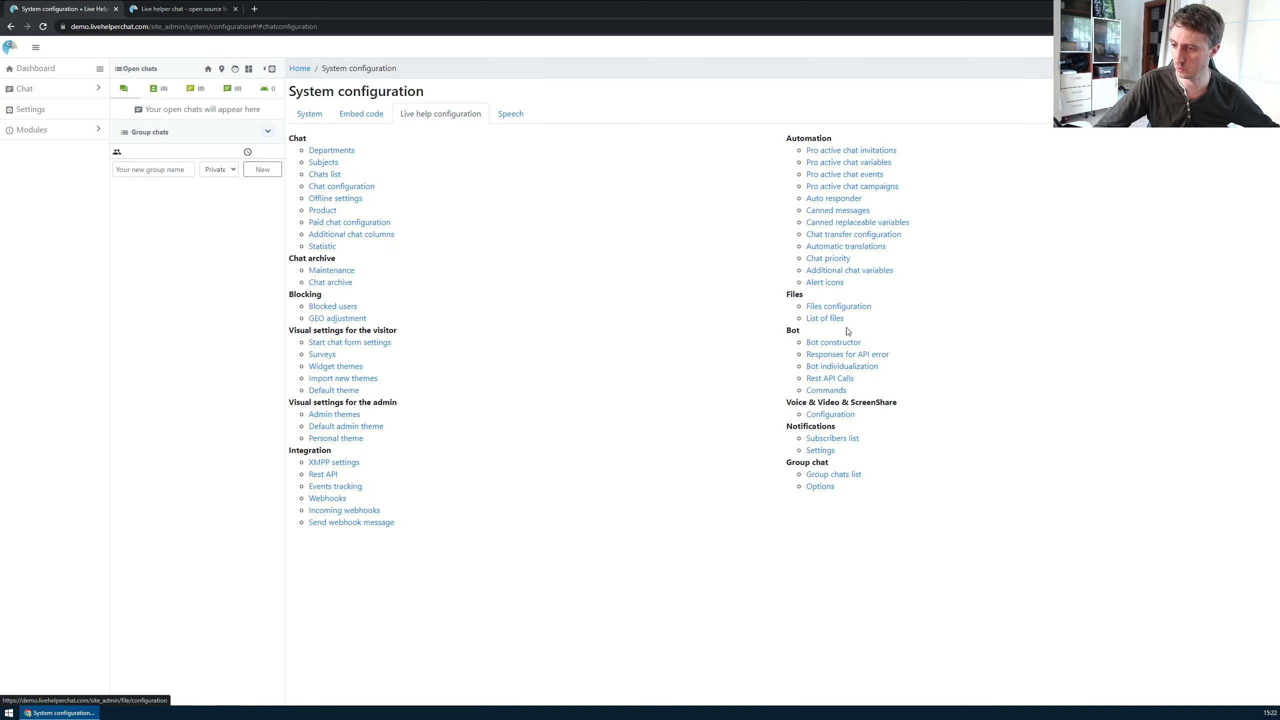
click(845, 345)
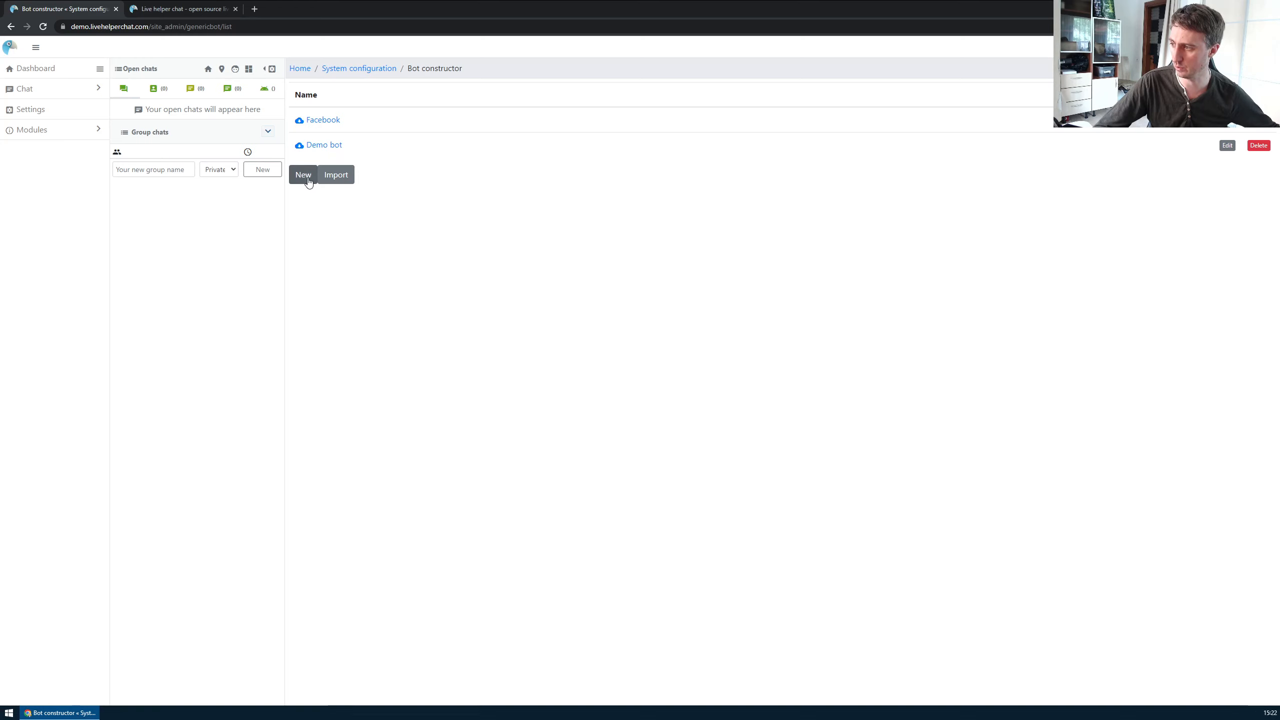
click(328, 146)
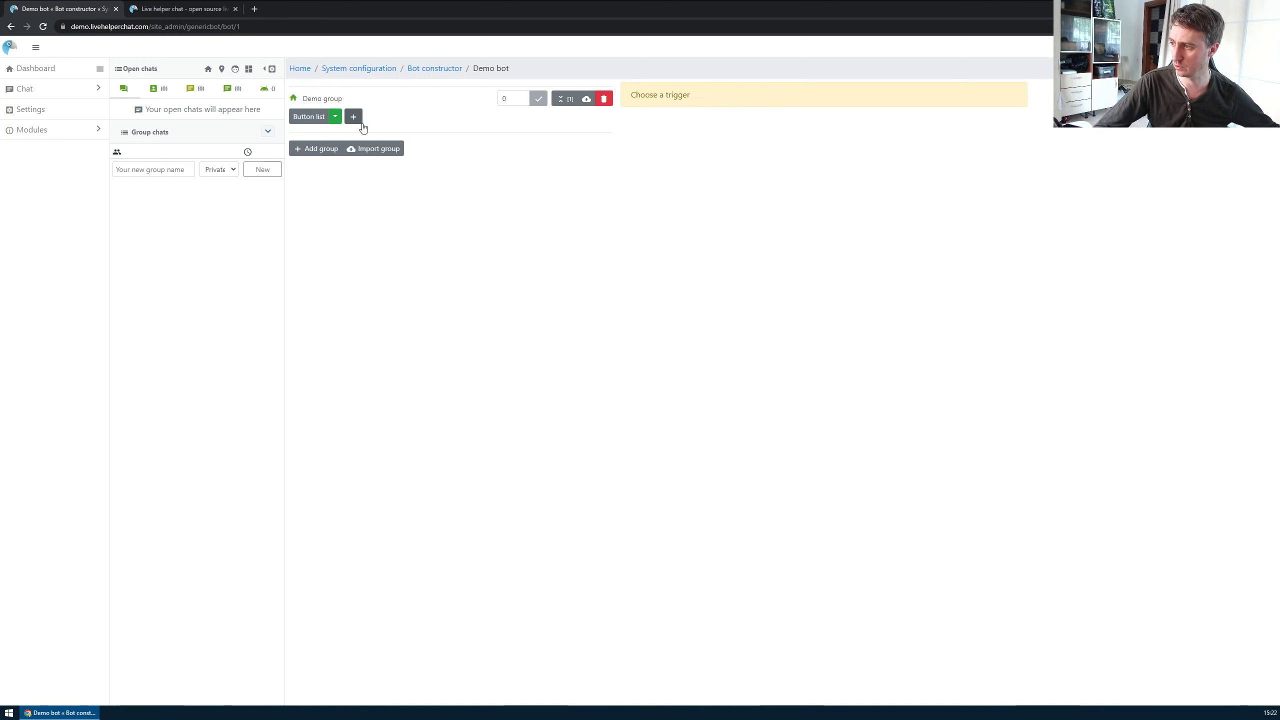
click(383, 117)
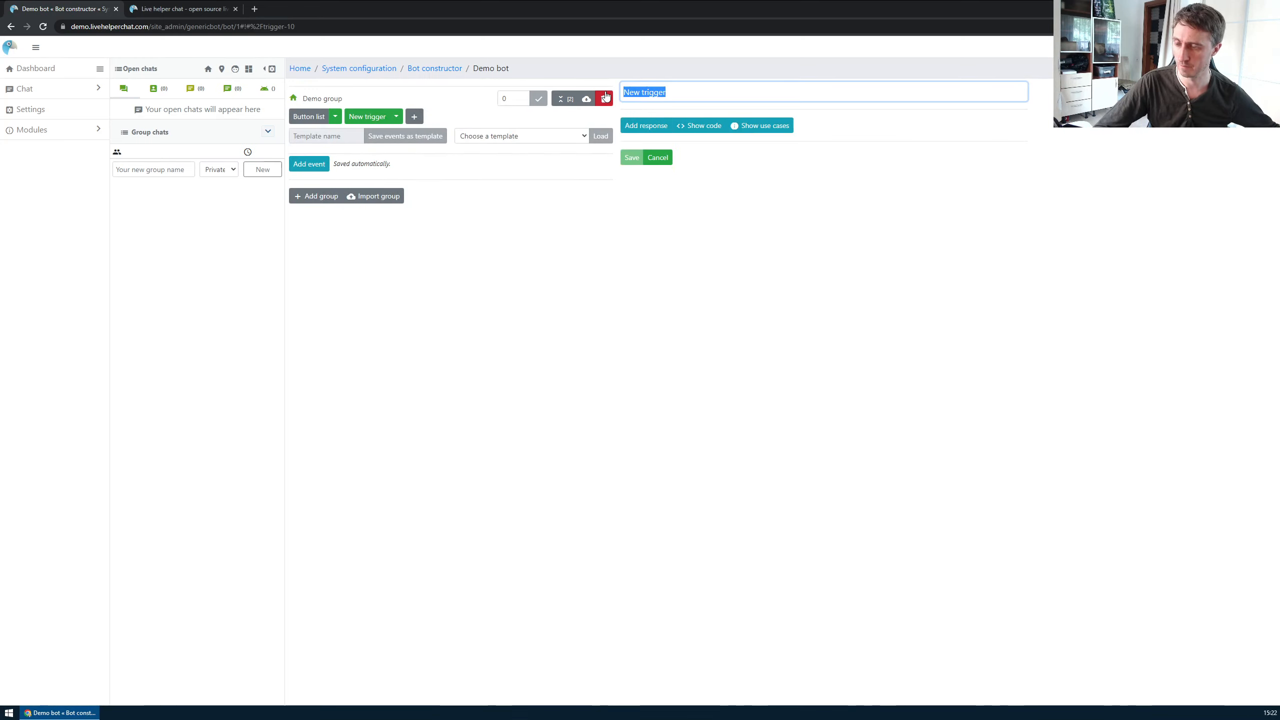
text(AddSubjec)
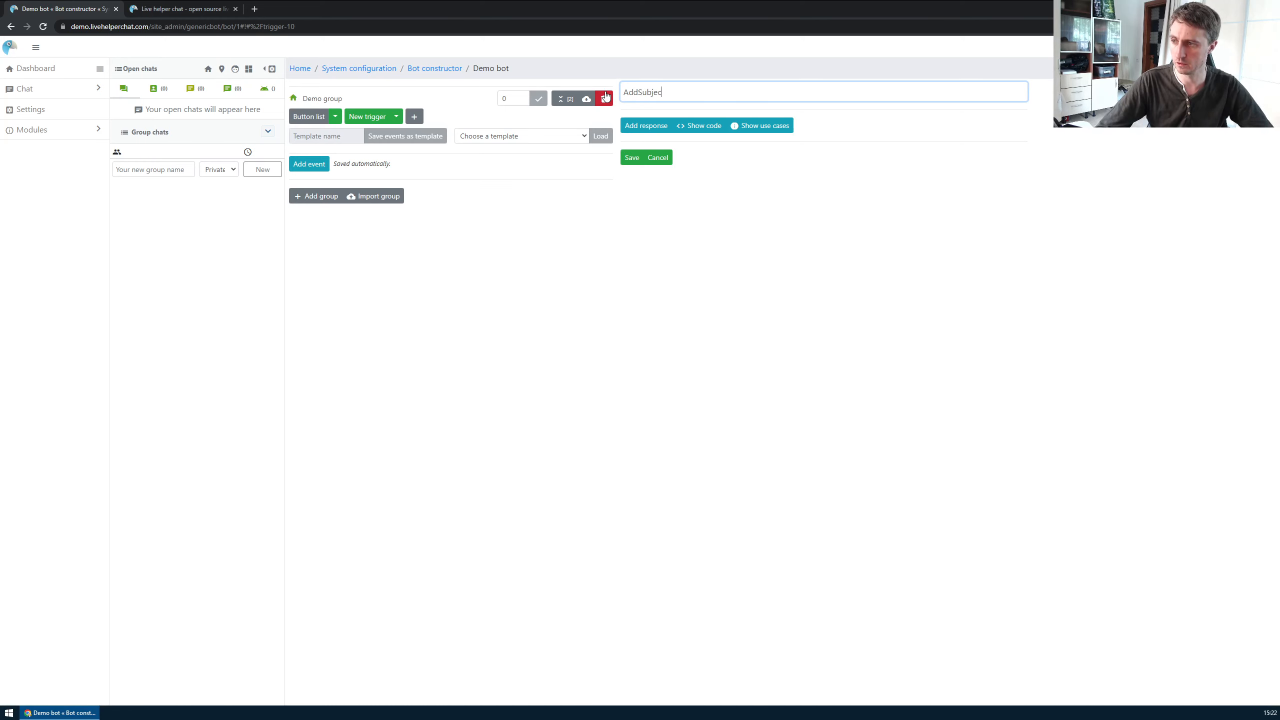
text(t)
click(632, 158)
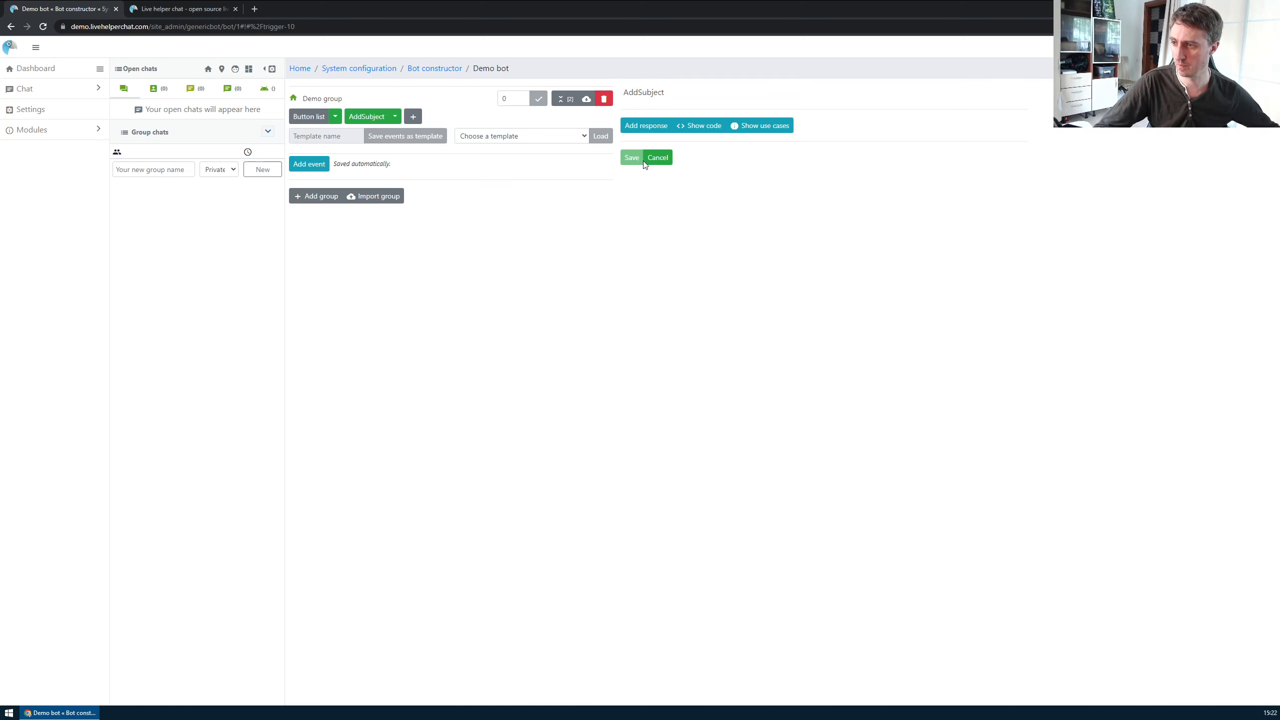
- Open the Subjects list of the live help configuration in a separate browser tab
middle_click(46, 108)
key(ctrl+Tab)
click(426, 119)
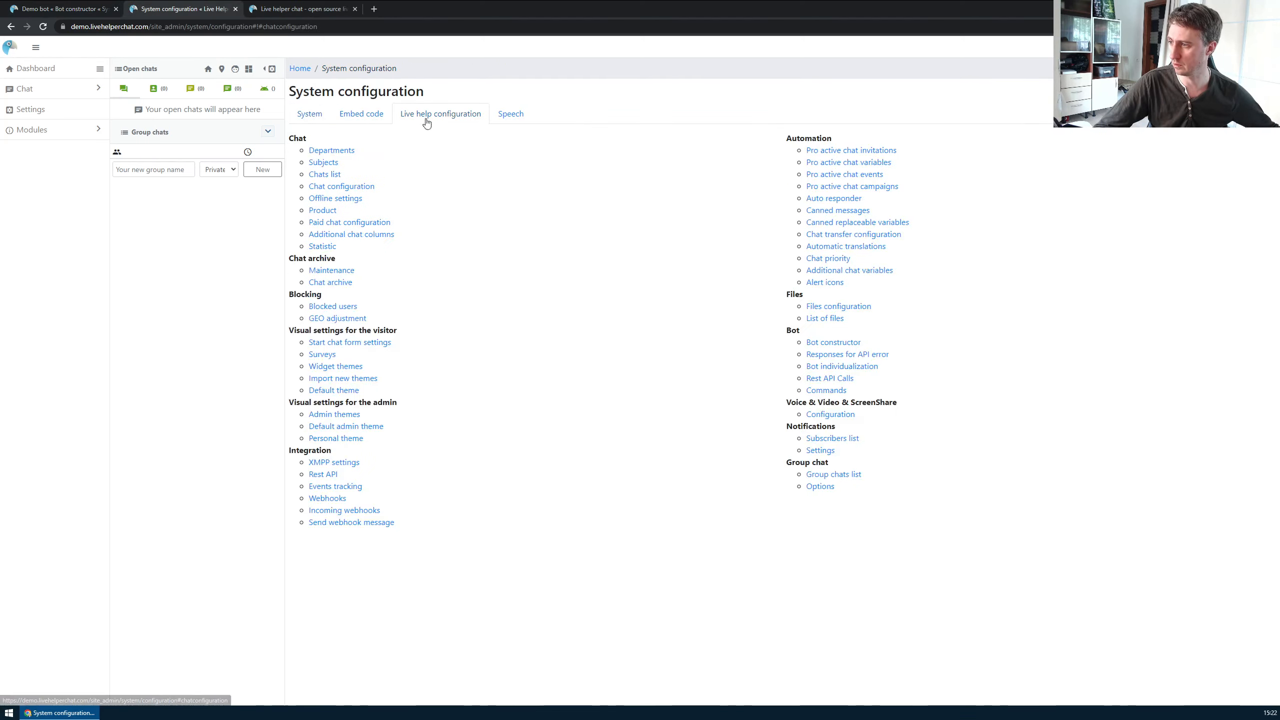
key(ctrl+f)
text(subv)
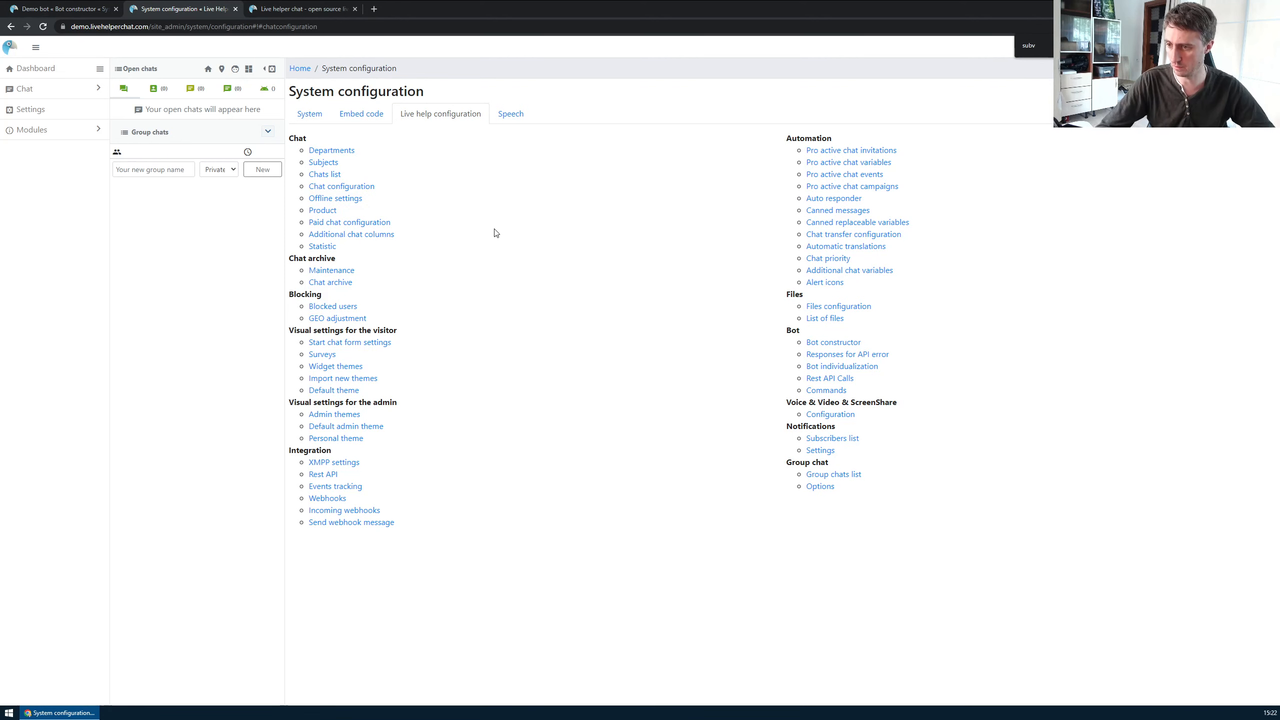
click(306, 119)
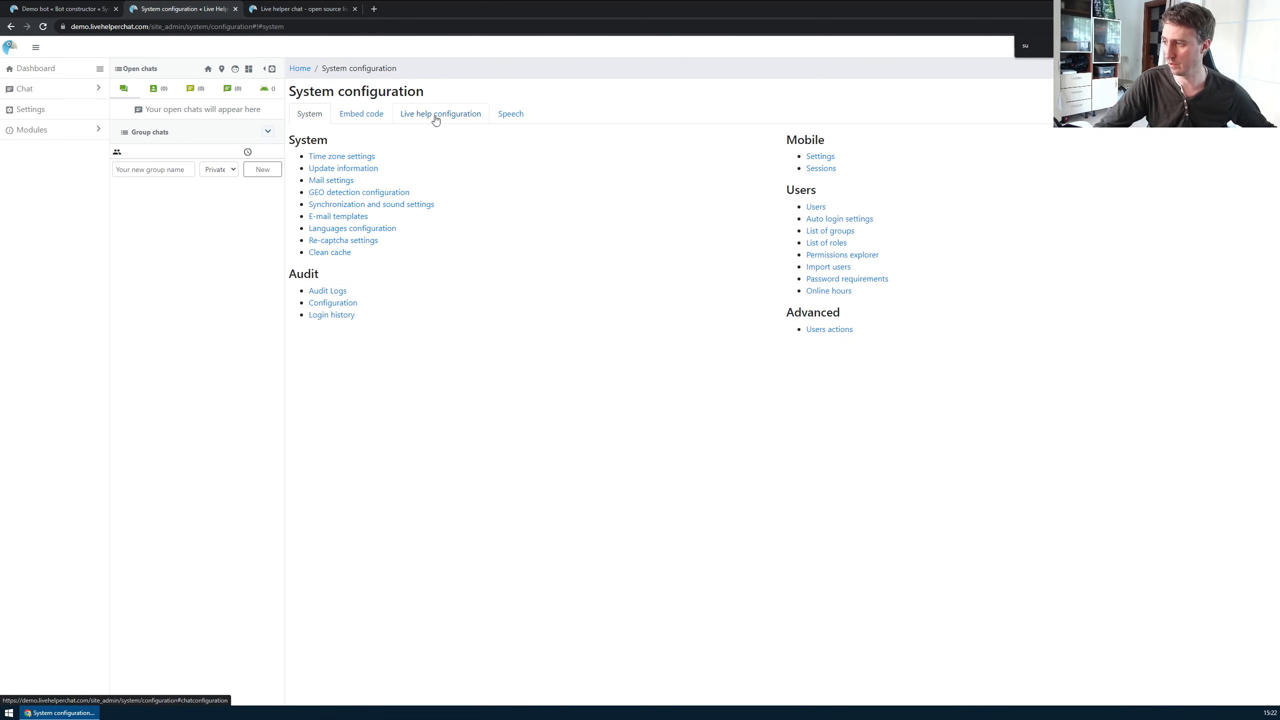
click(434, 115)
click(323, 168)
- Create a subject named GoodChat, save it, and check its ID in the subject list
click(302, 129)
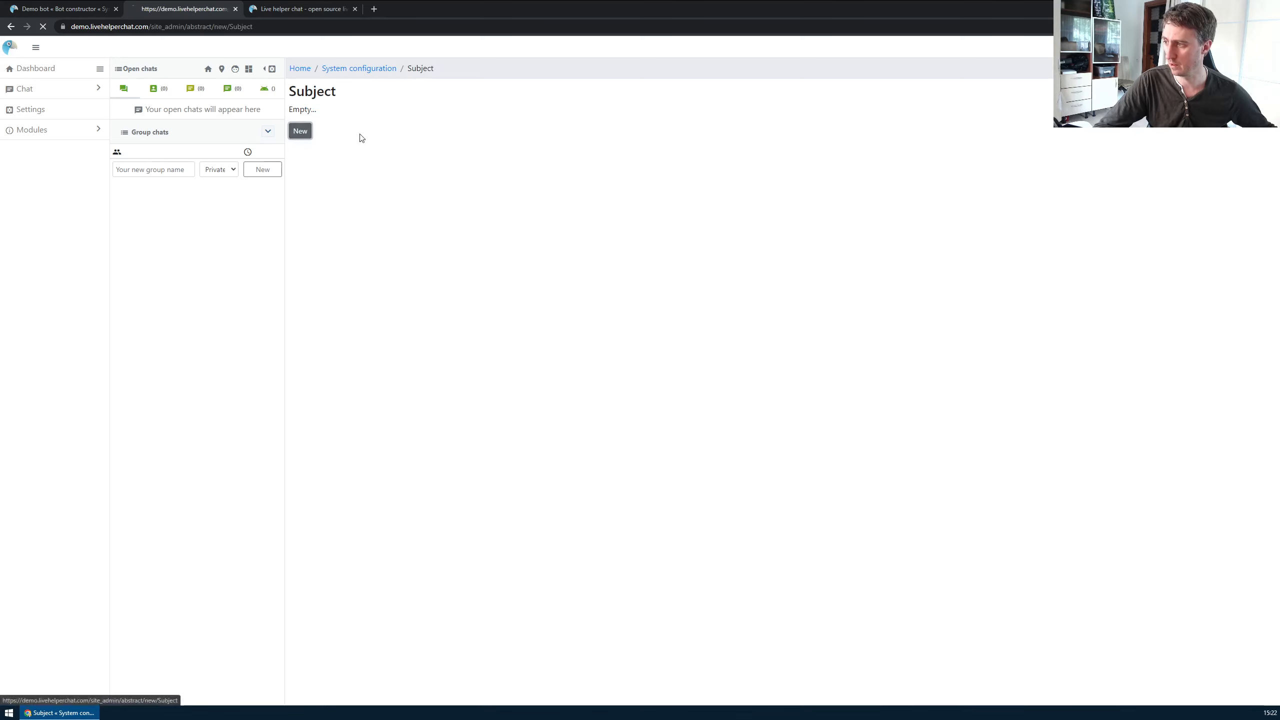
click(317, 126)
text(GoodChat)
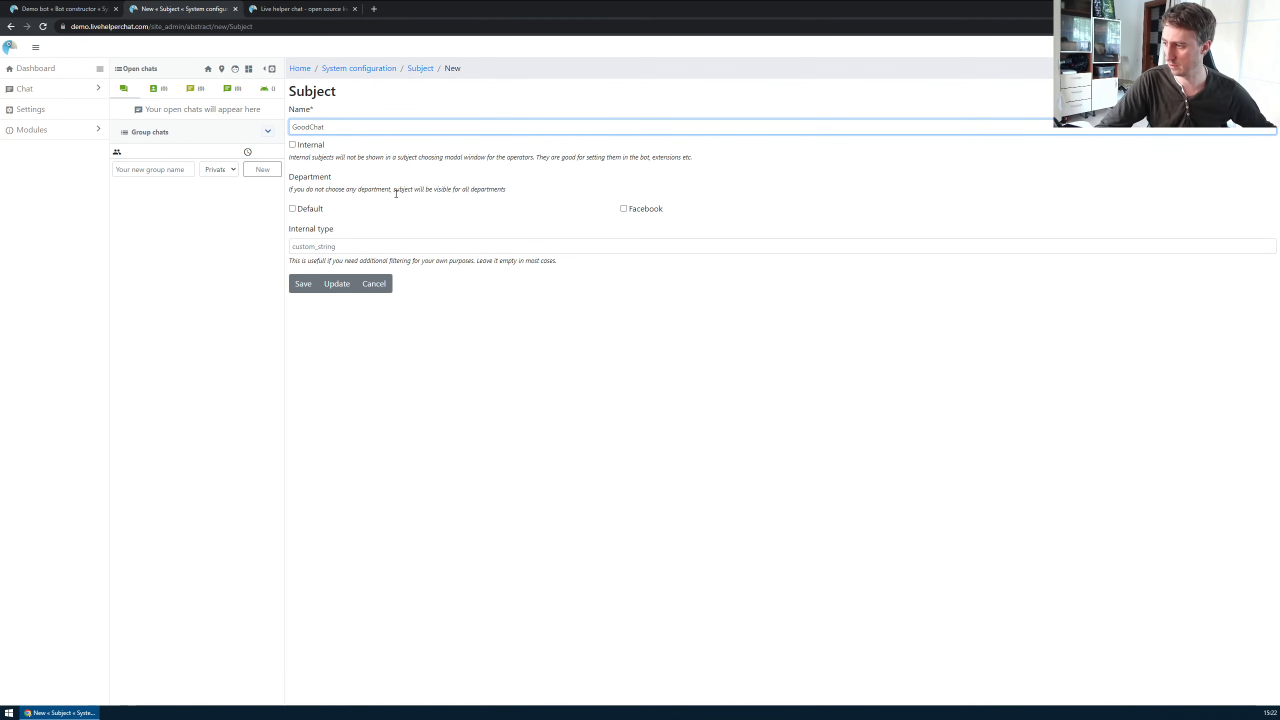
click(299, 287)
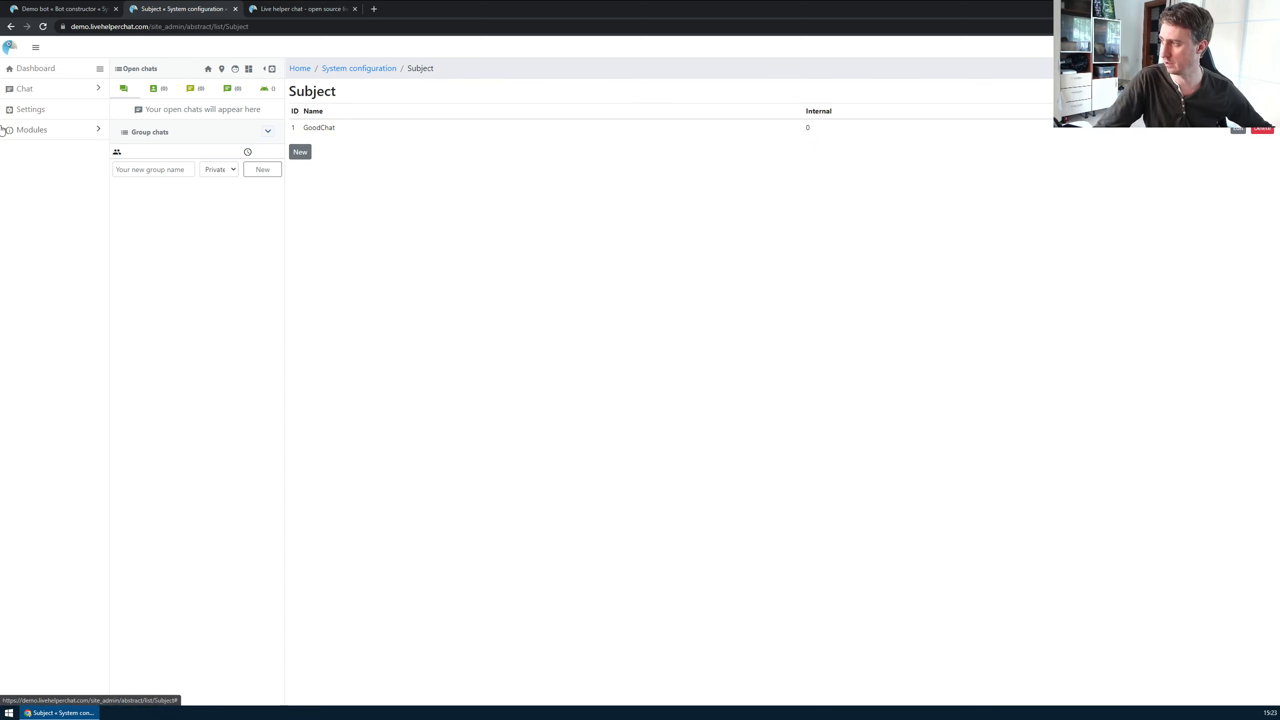
drag(295, 127, 288, 128)
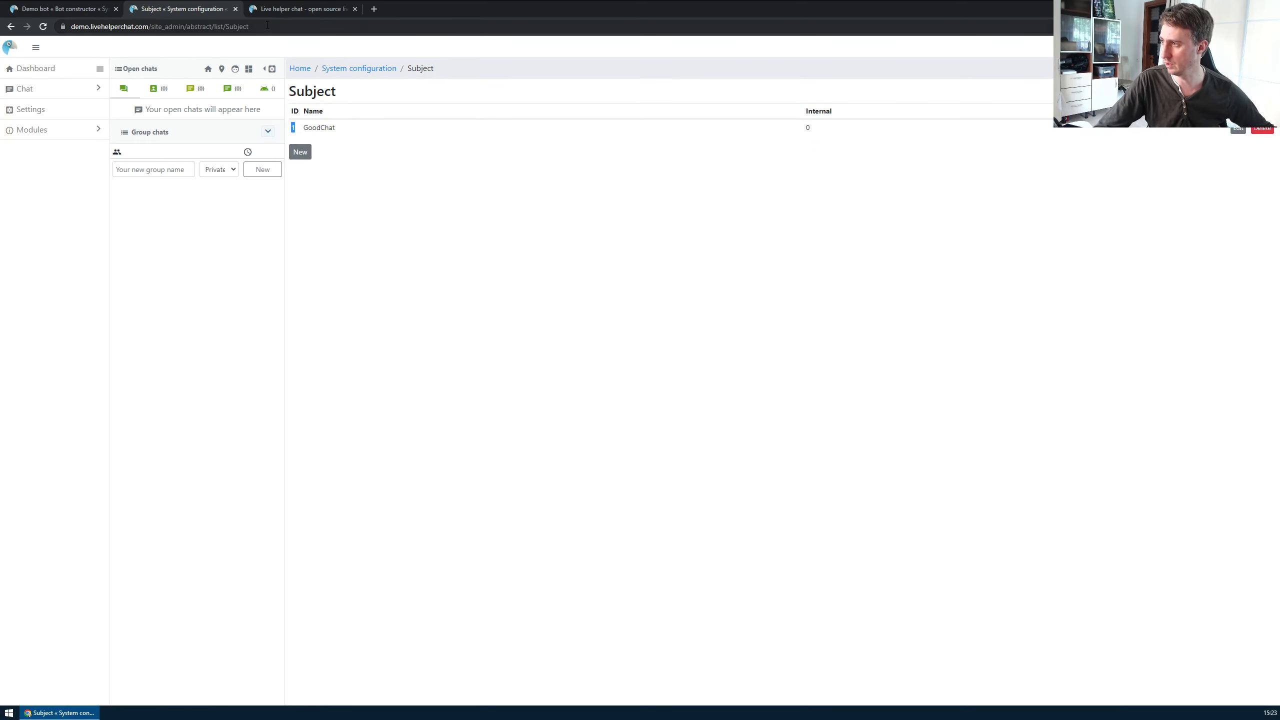
- Return to the Demo bot and add a response of type Update Current chat to the AddSubject trigger
click(277, 10)
click(196, 10)
click(61, 8)
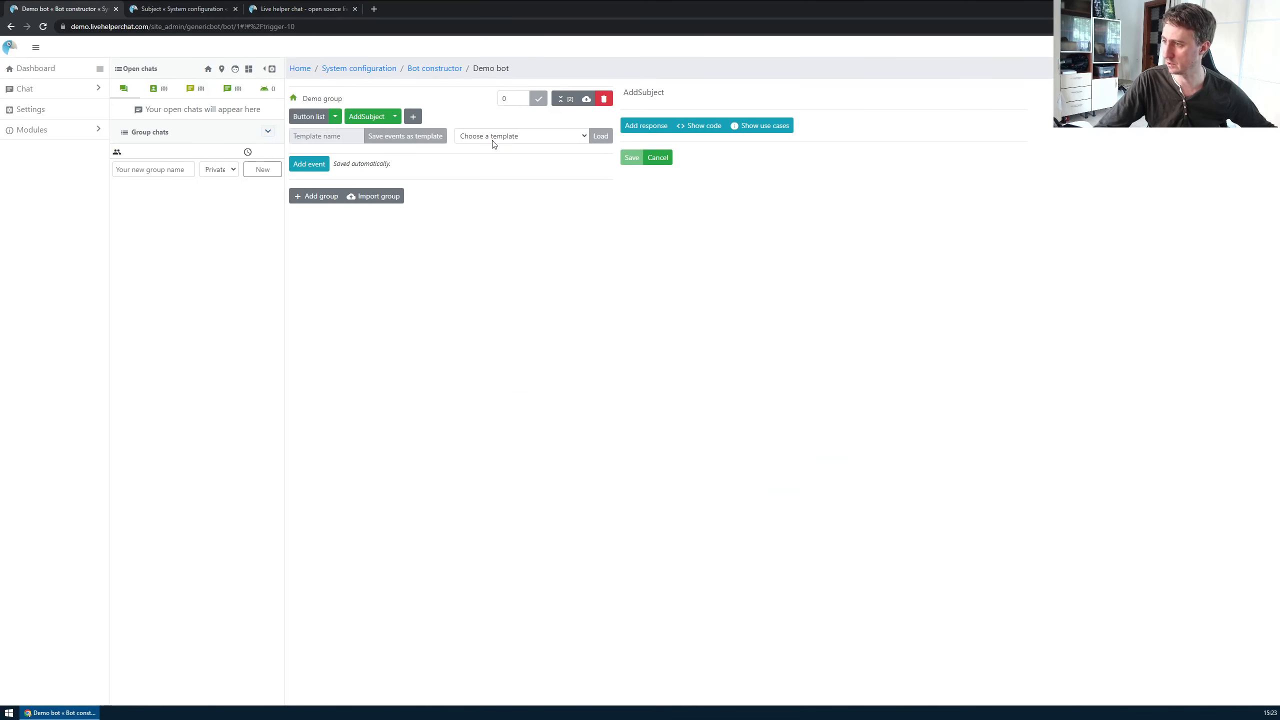
click(646, 126)
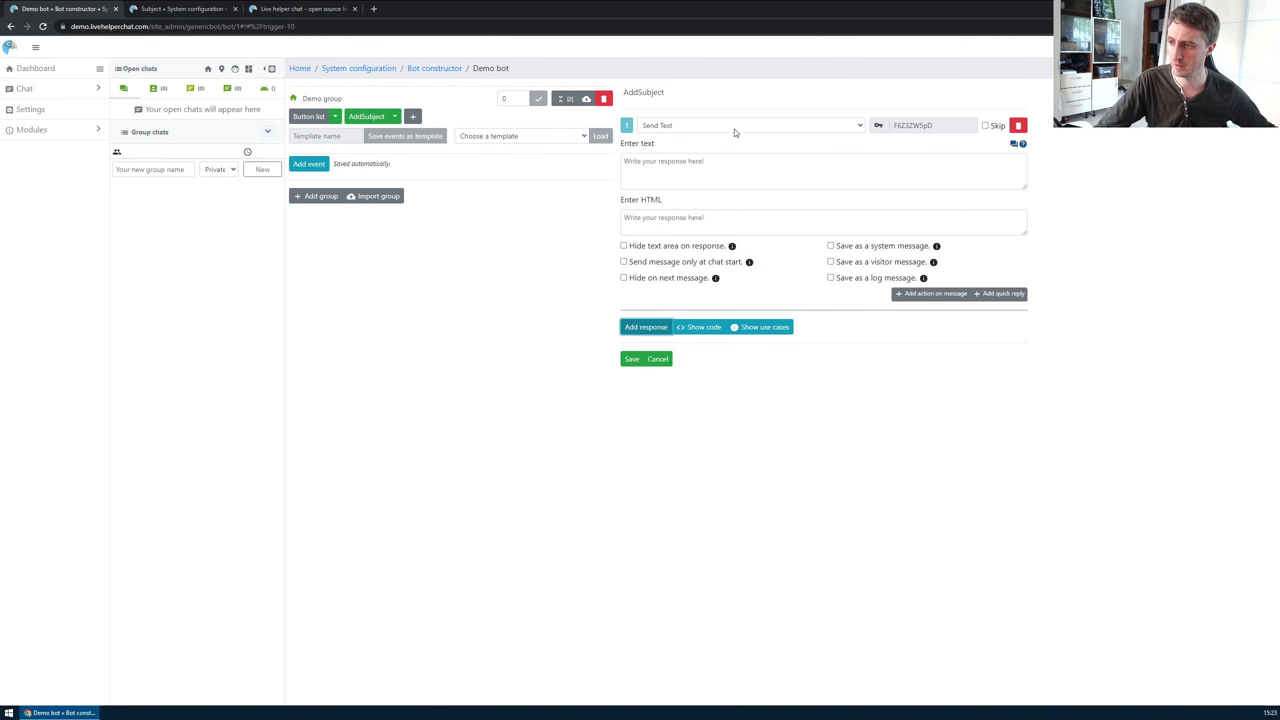
click(726, 126)
key(u)
key(Return)
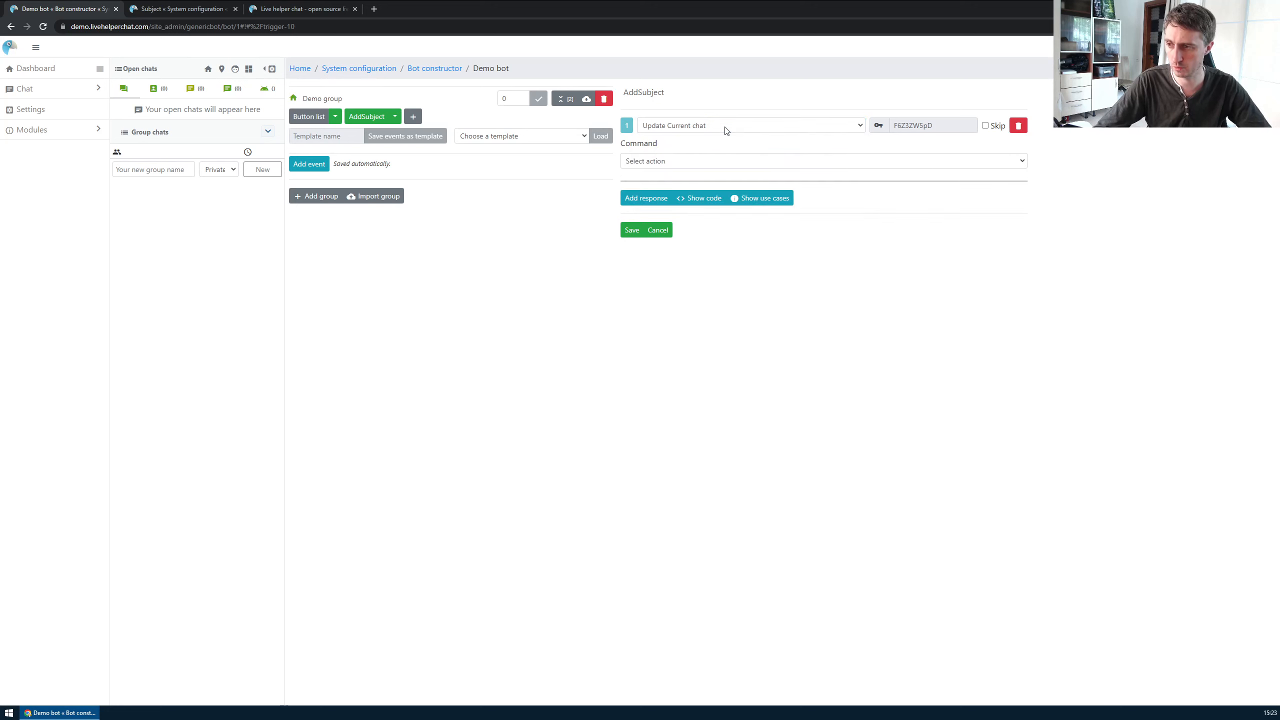
- Set the response's command to Set subject with subject ID 1 and save the trigger
click(636, 162)
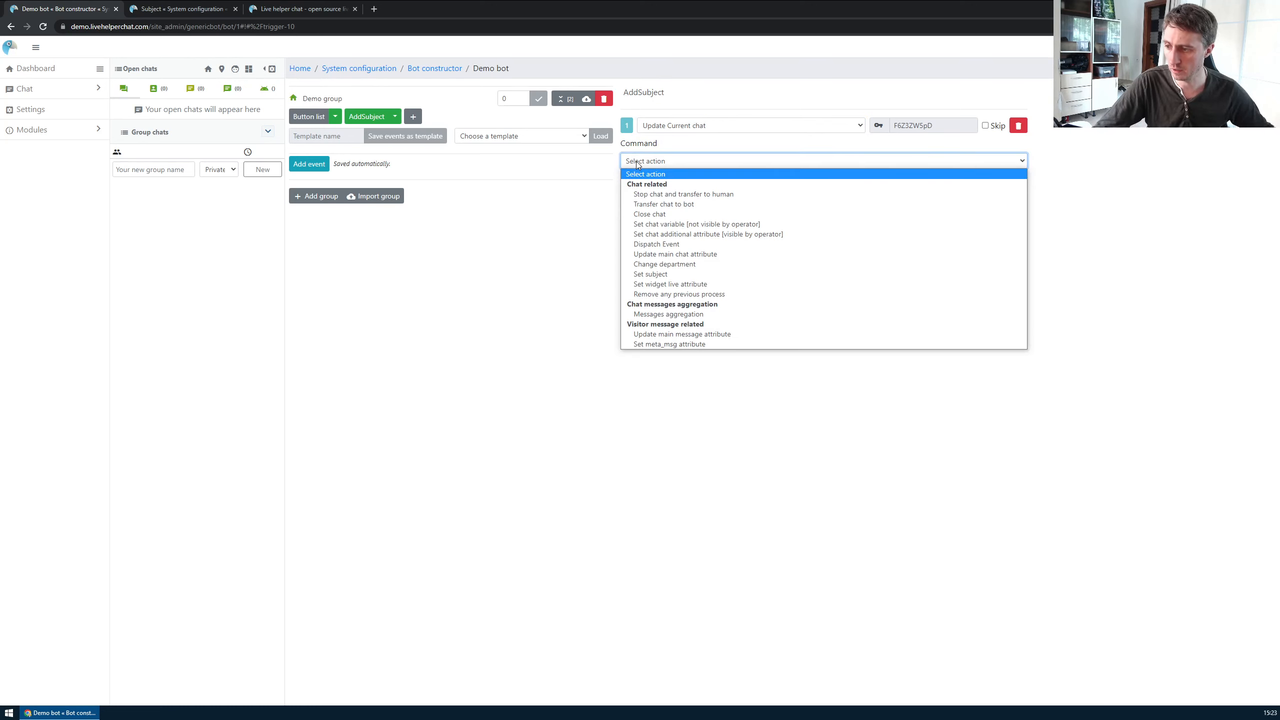
click(650, 274)
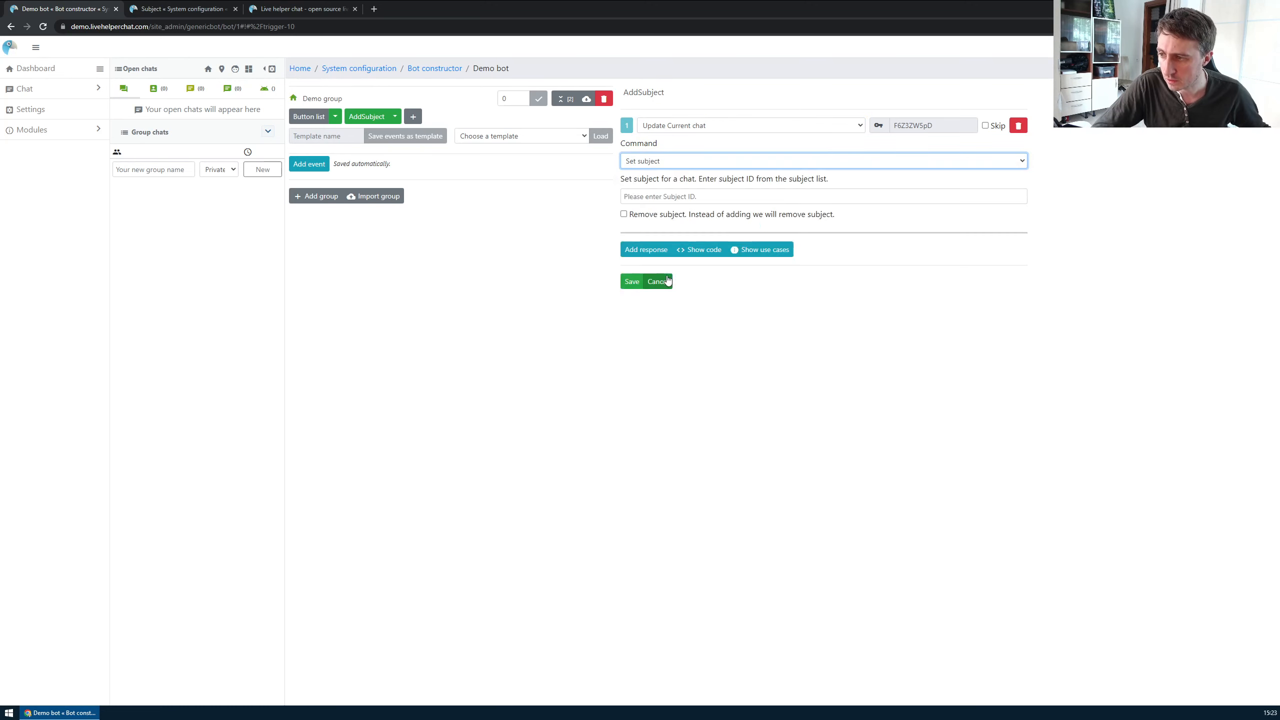
click(665, 196)
text(1)
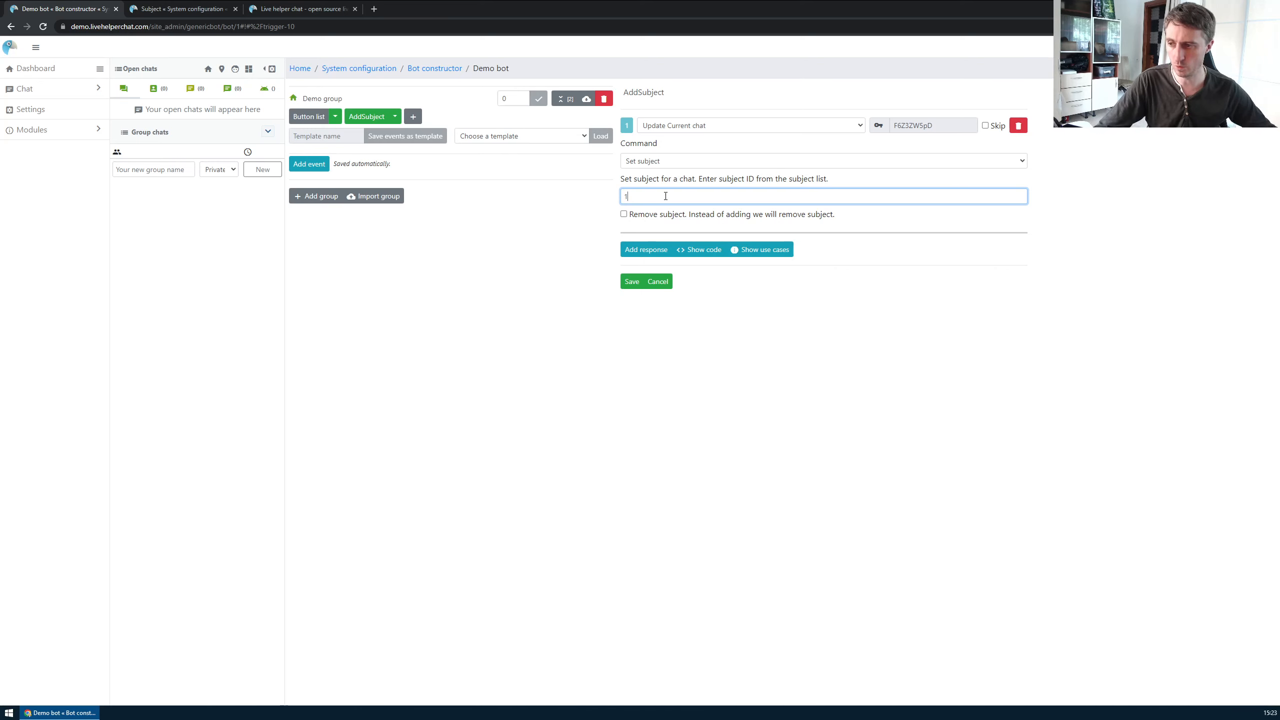
click(630, 281)
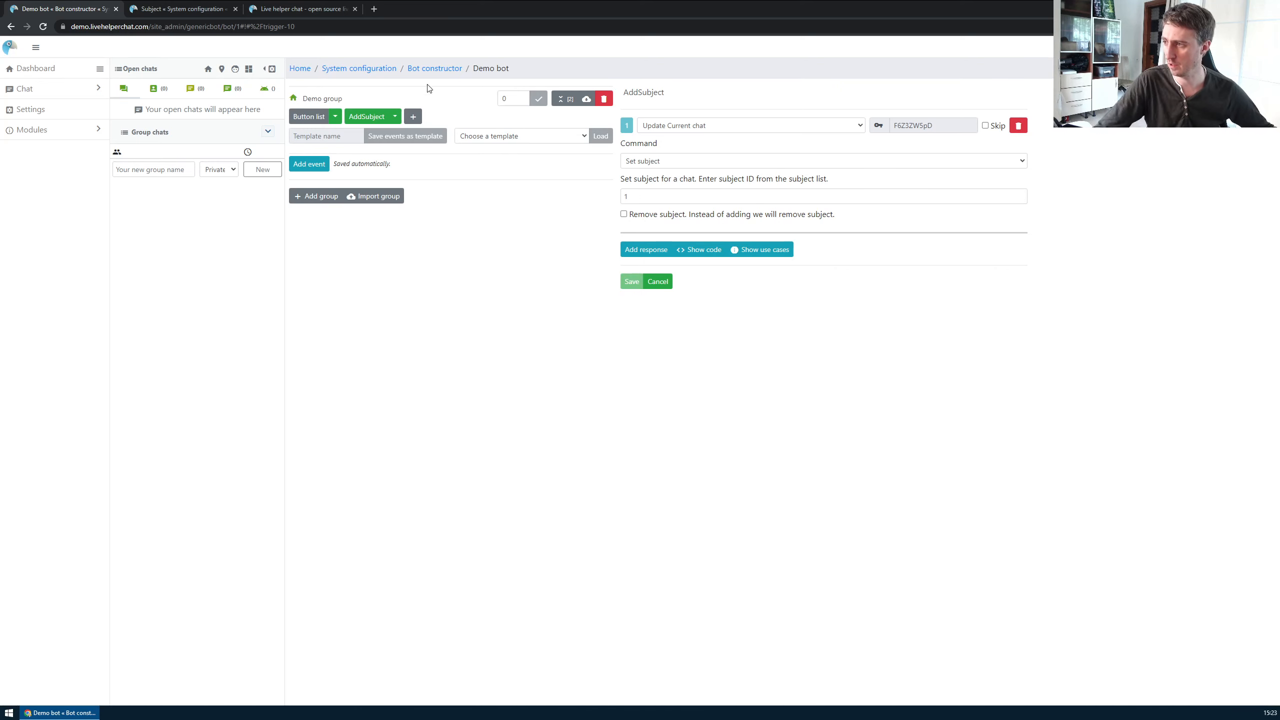
- Open the Commands list from the Bot section of the live help configuration
click(363, 69)
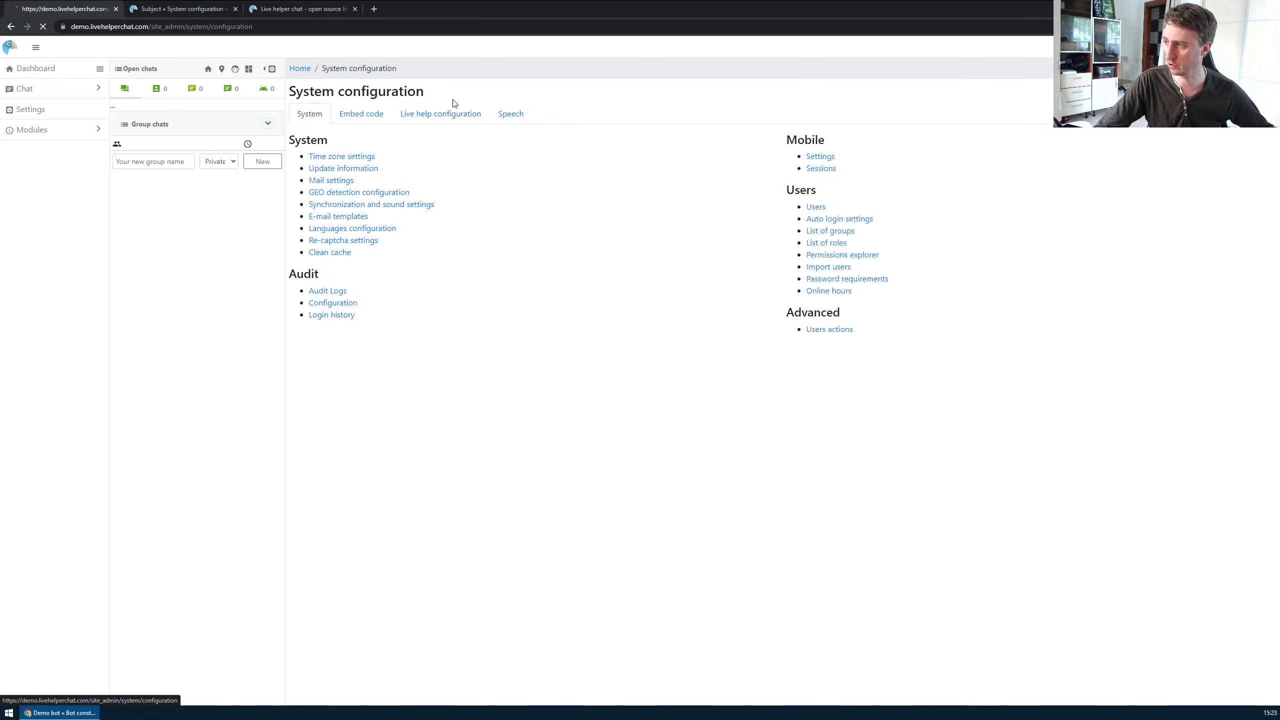
click(429, 115)
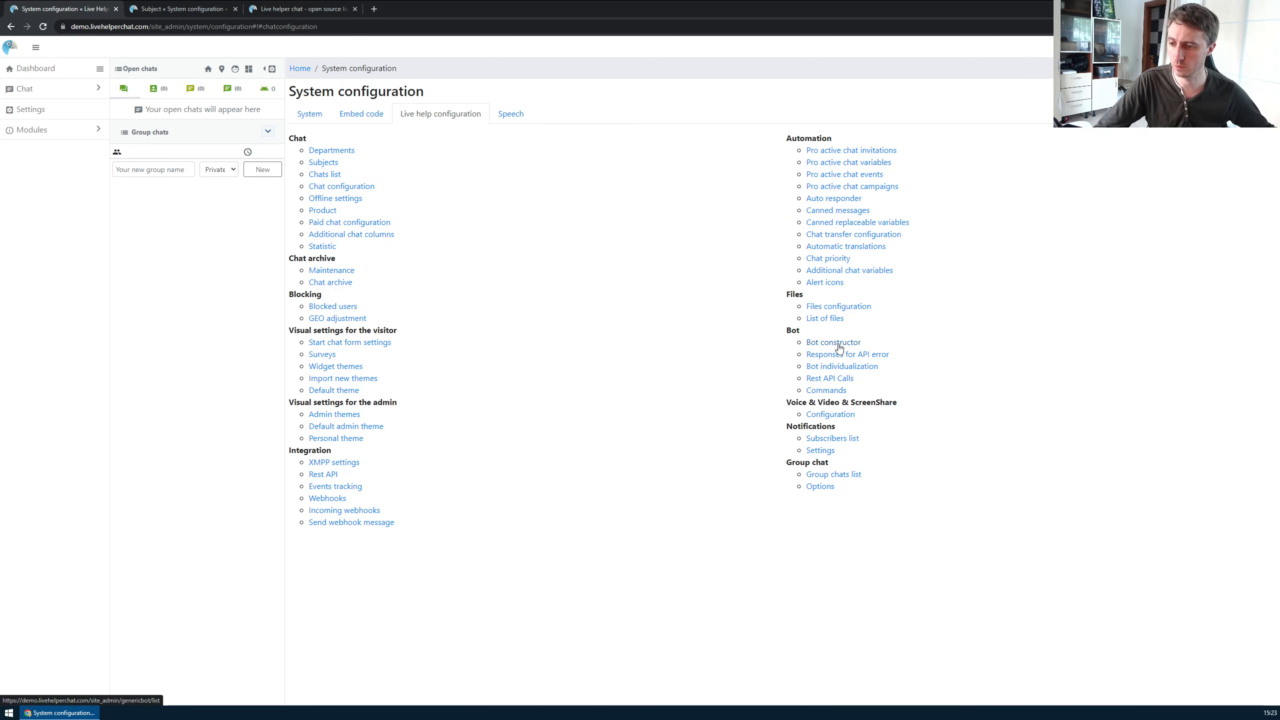
click(826, 390)
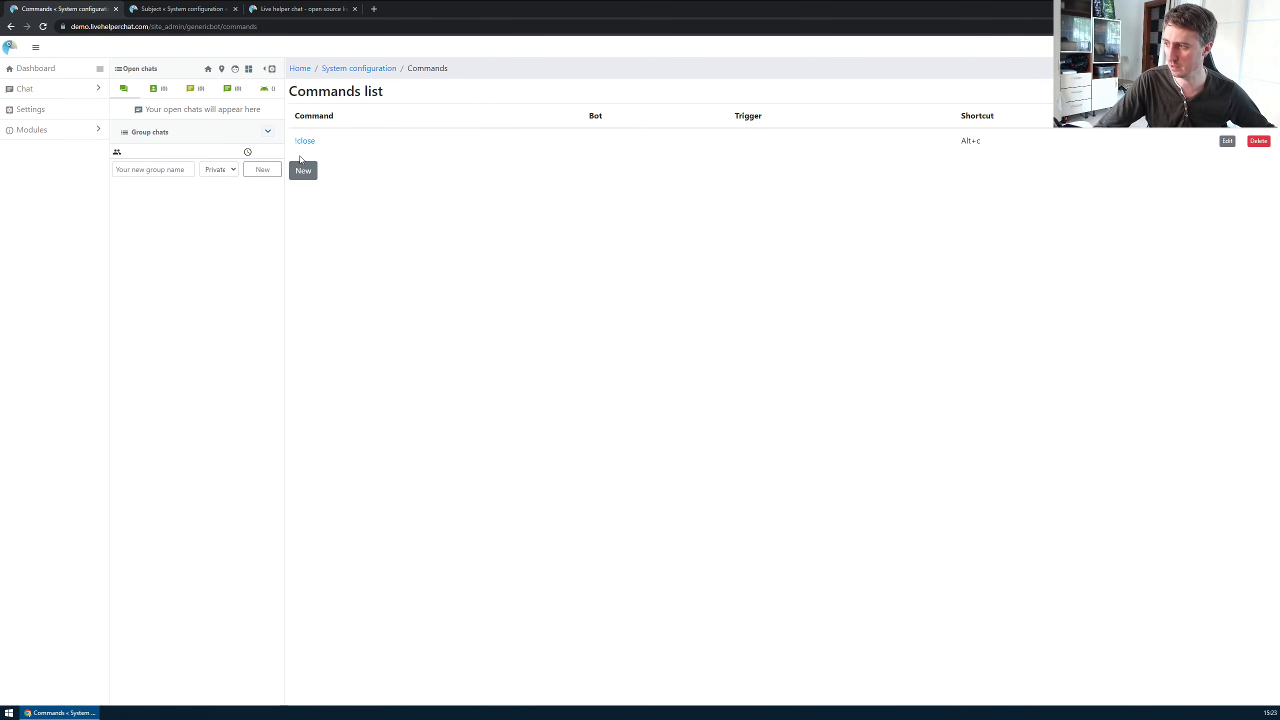
- Create a new command named good with the sub command --silent --update_status
click(303, 171)
click(339, 126)
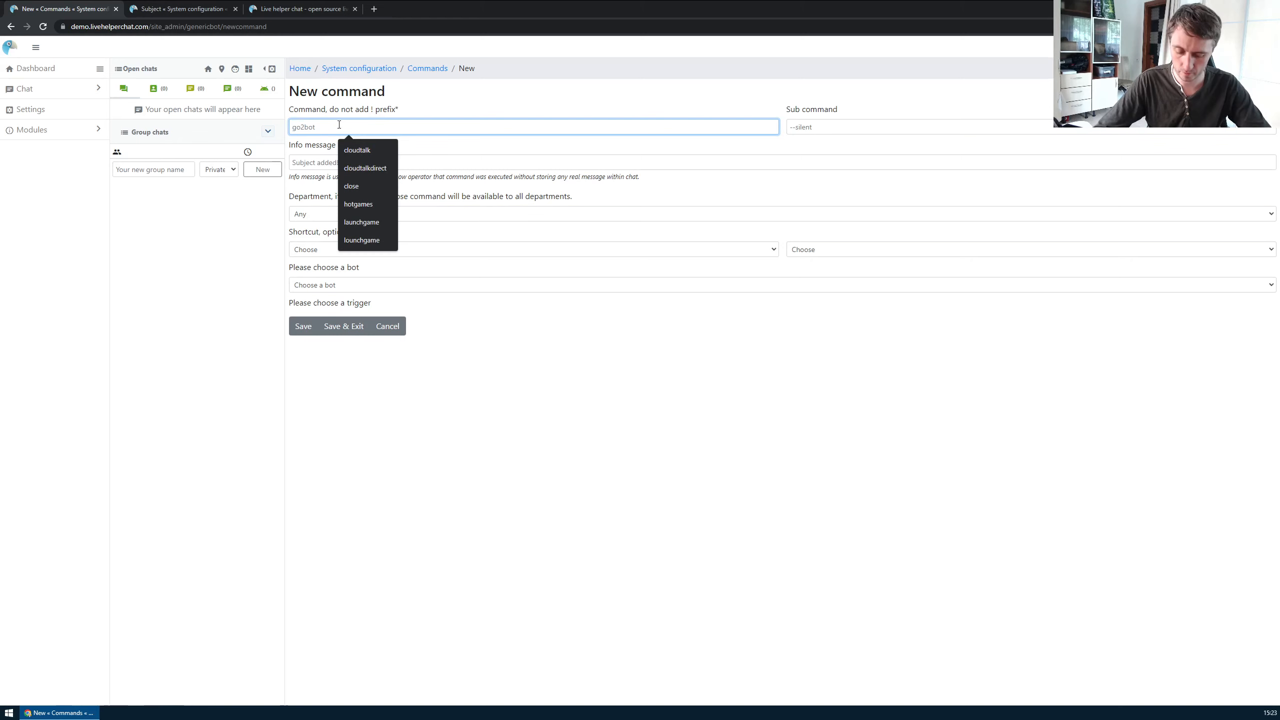
text(!good)
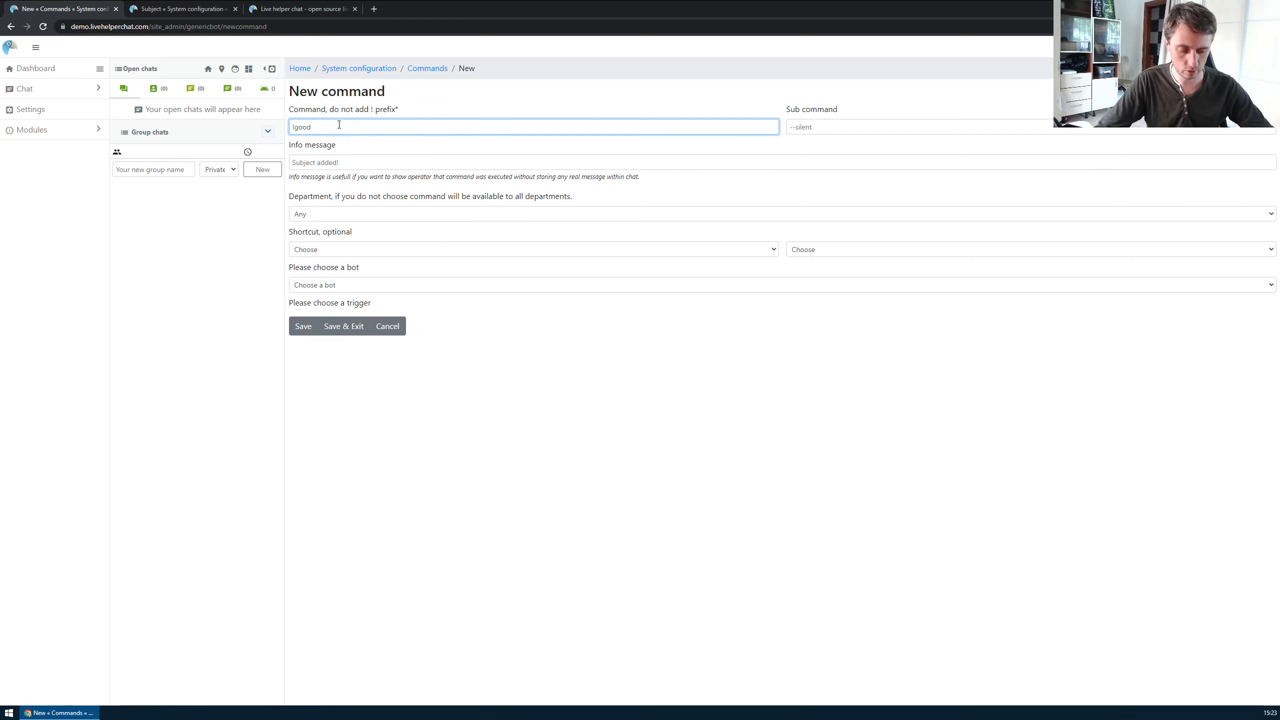
click(823, 130)
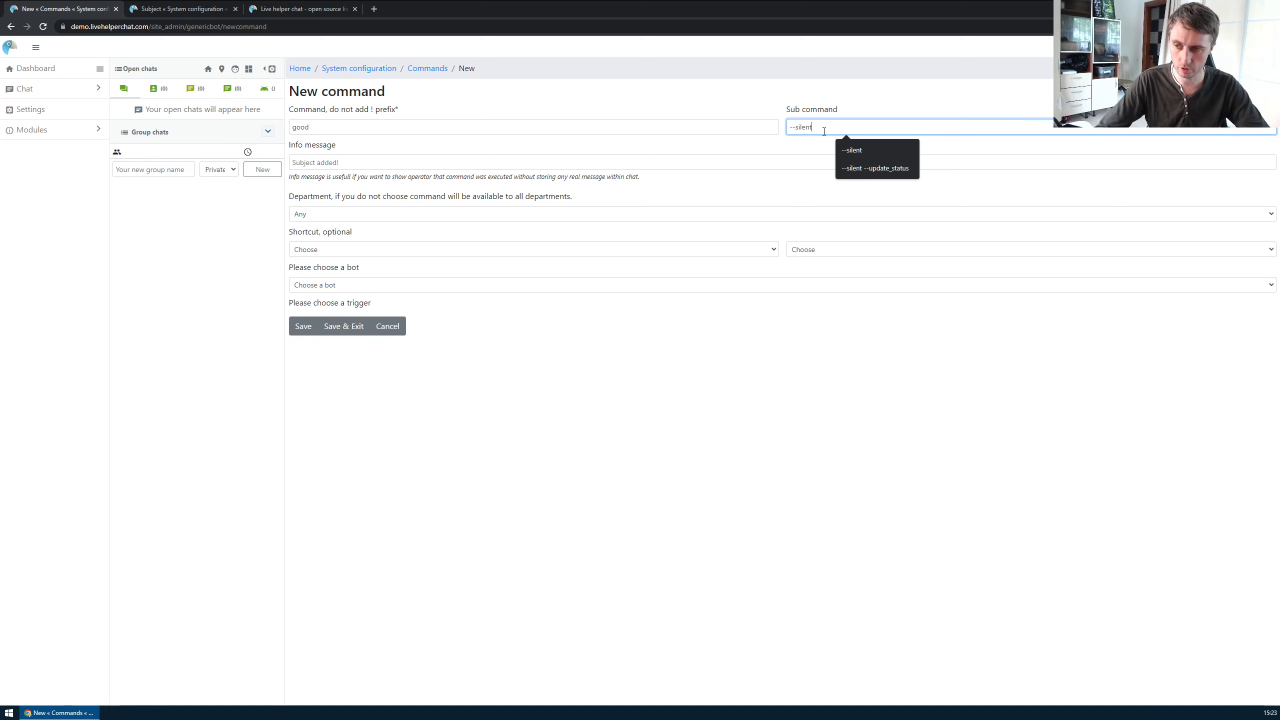
text(--silent )
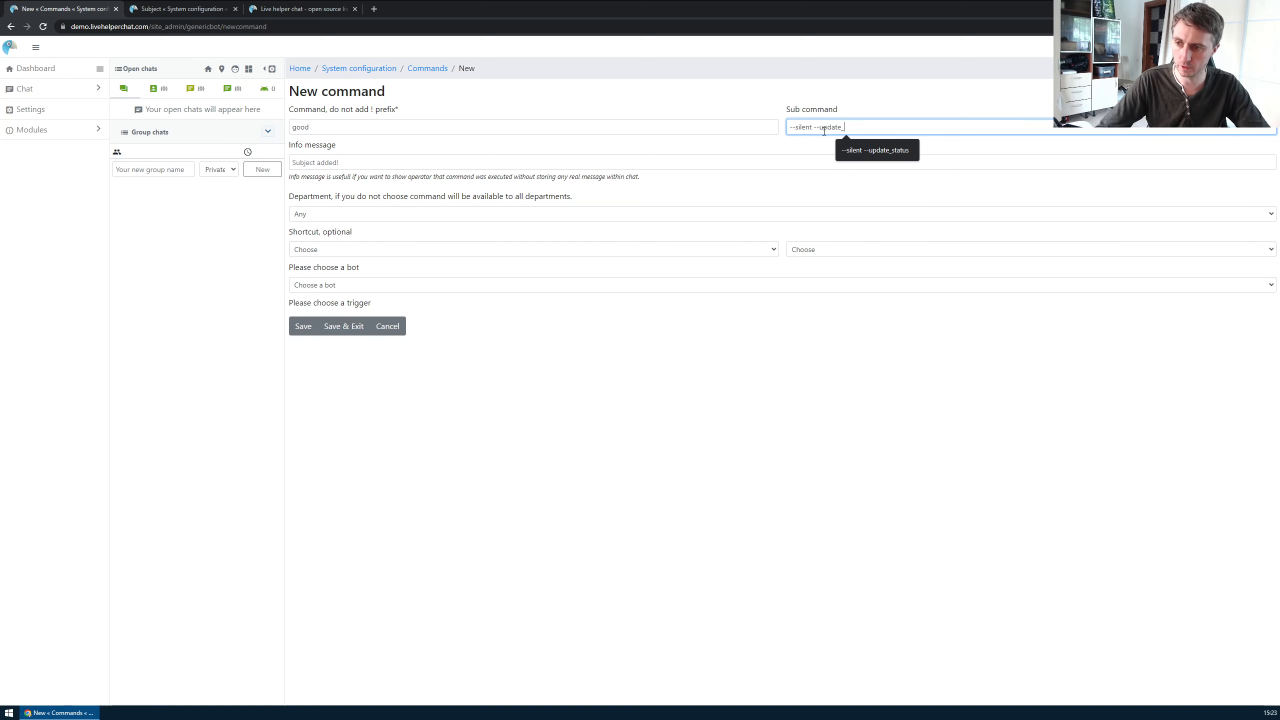
text(--update_status)
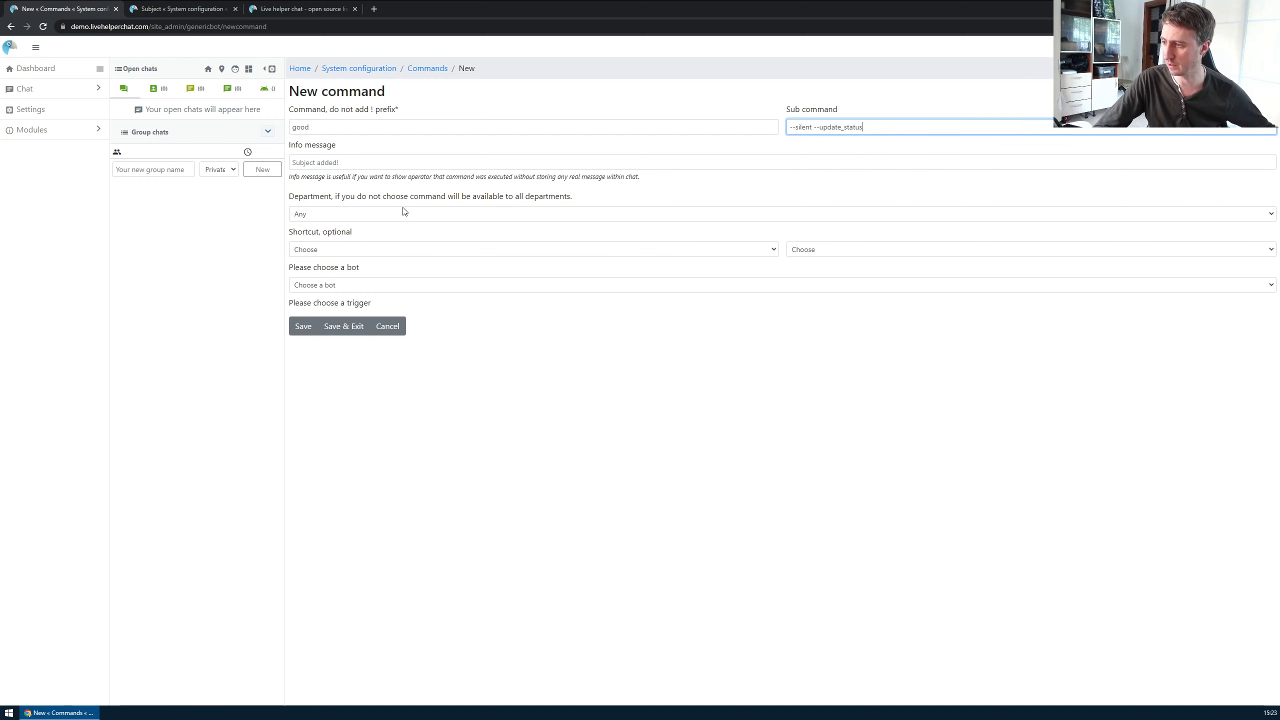
- Assign the Demo bot and its AddSubject trigger to the new command
click(358, 285)
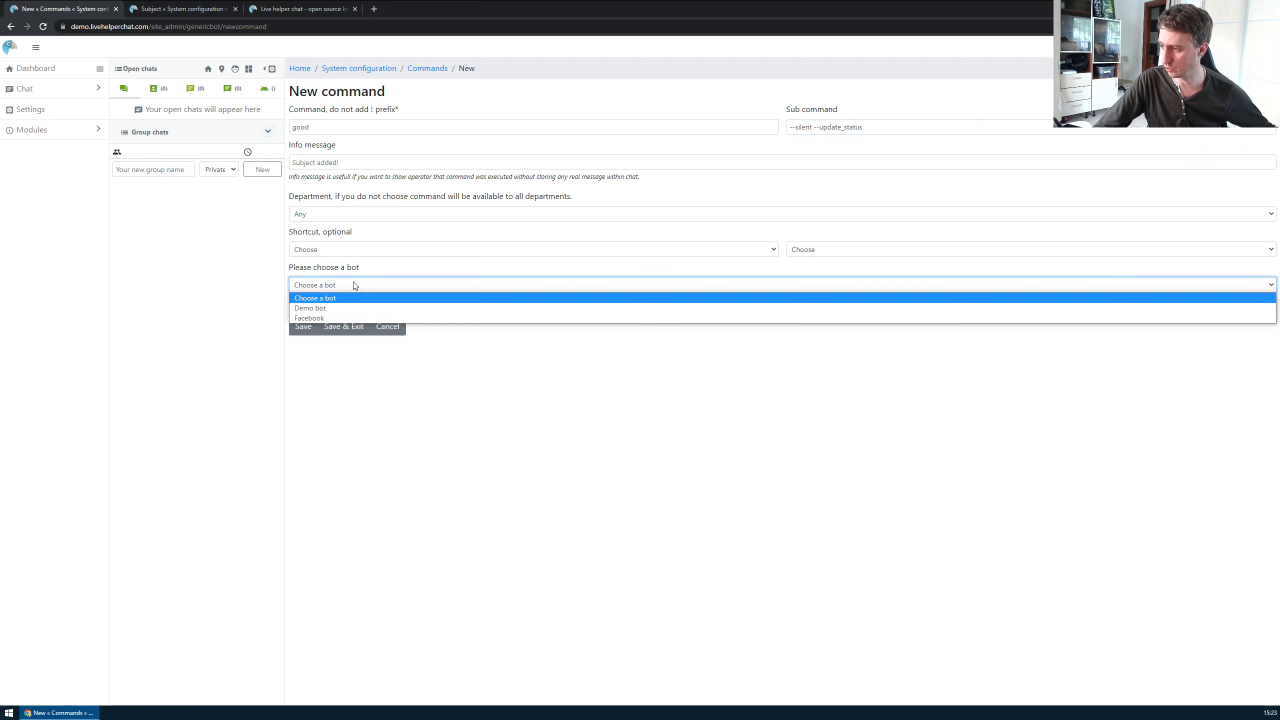
click(325, 308)
click(358, 321)
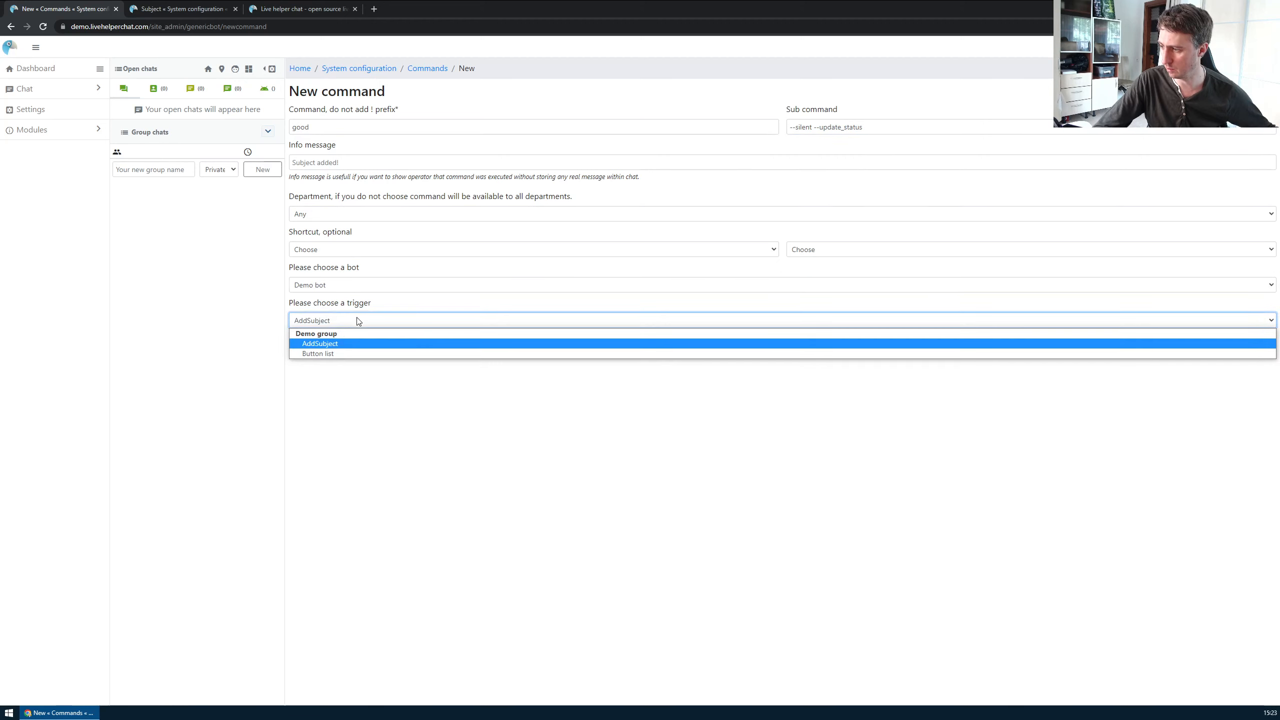
click(328, 345)
- Set the command's shortcut to Alt+g, save it, and return to the Commands list
click(341, 249)
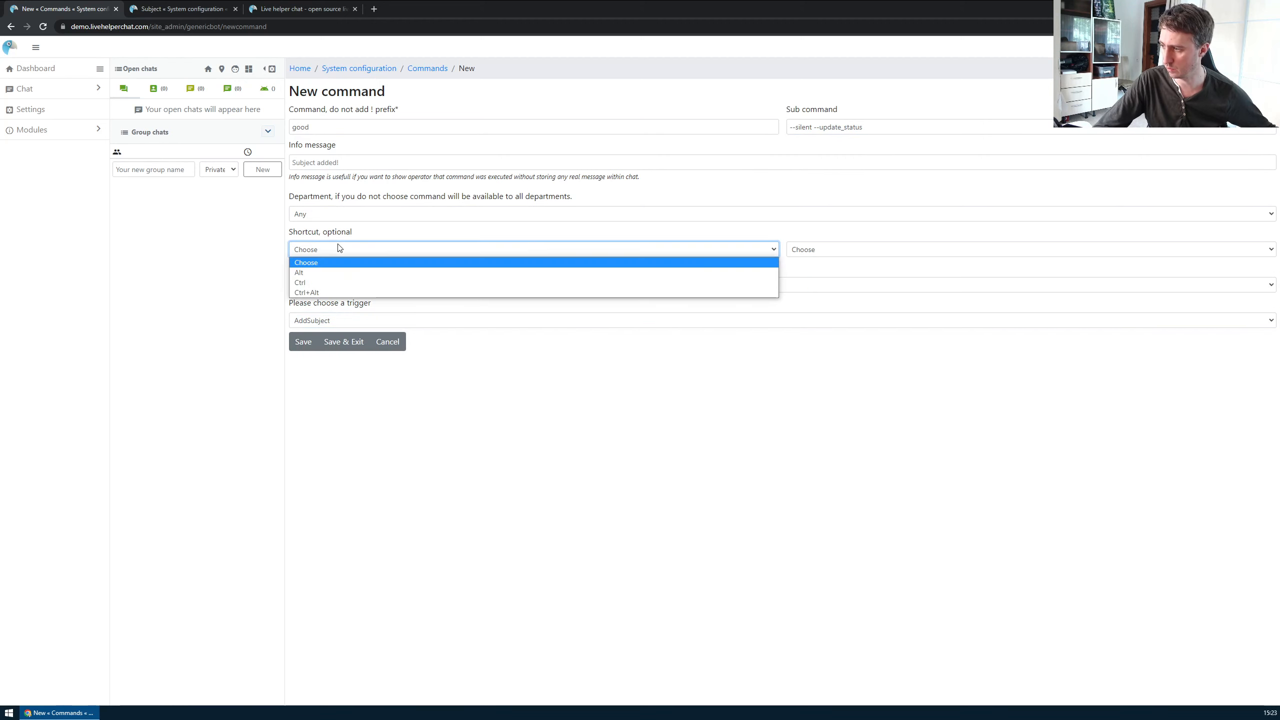
click(312, 274)
click(837, 249)
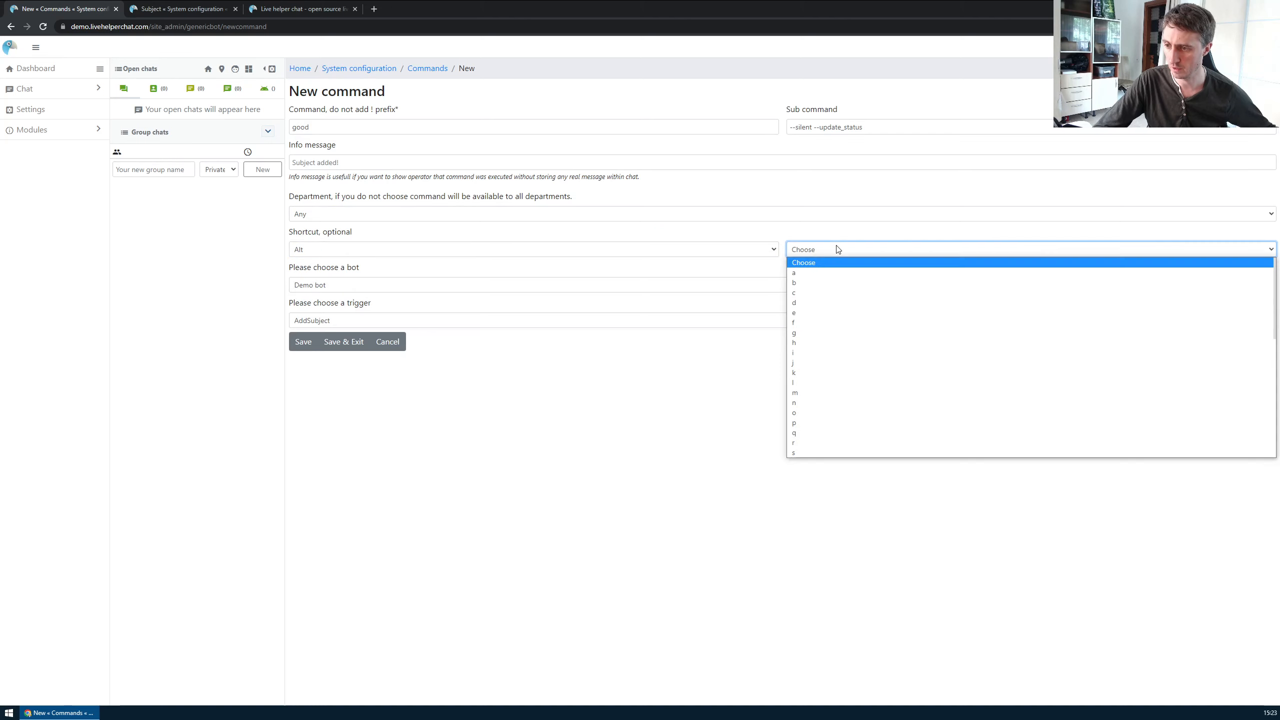
click(806, 335)
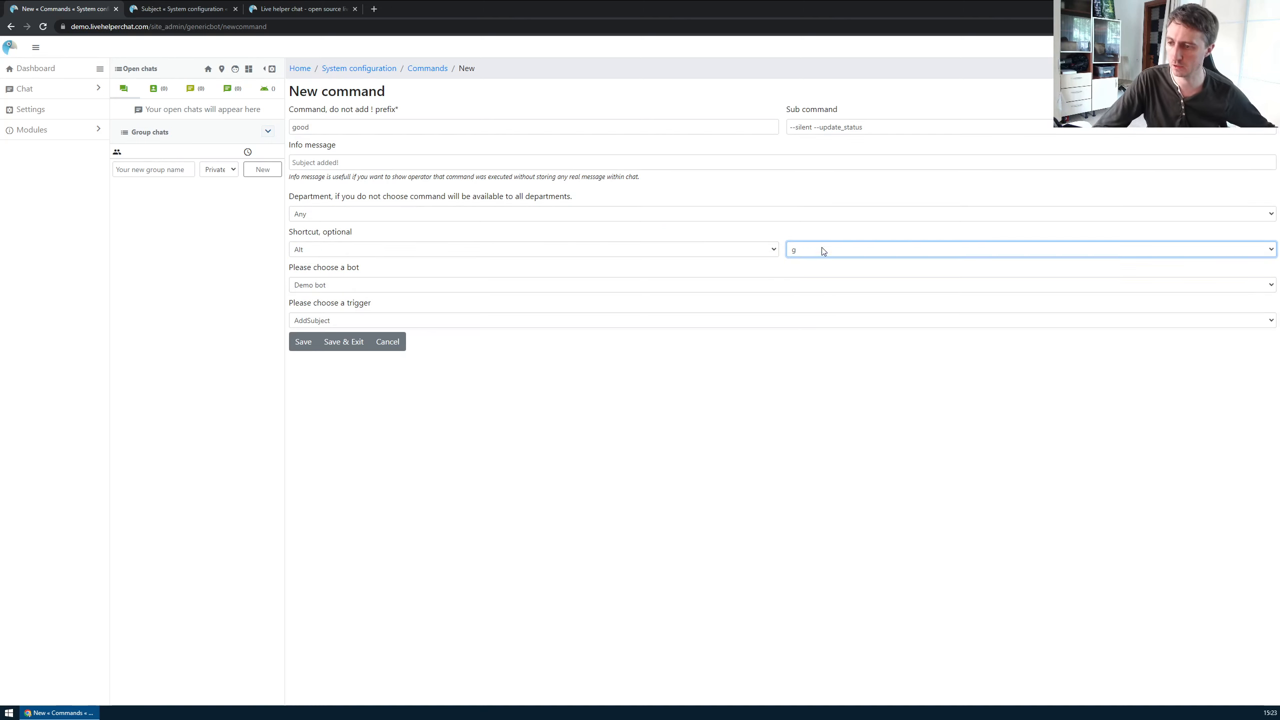
click(301, 343)
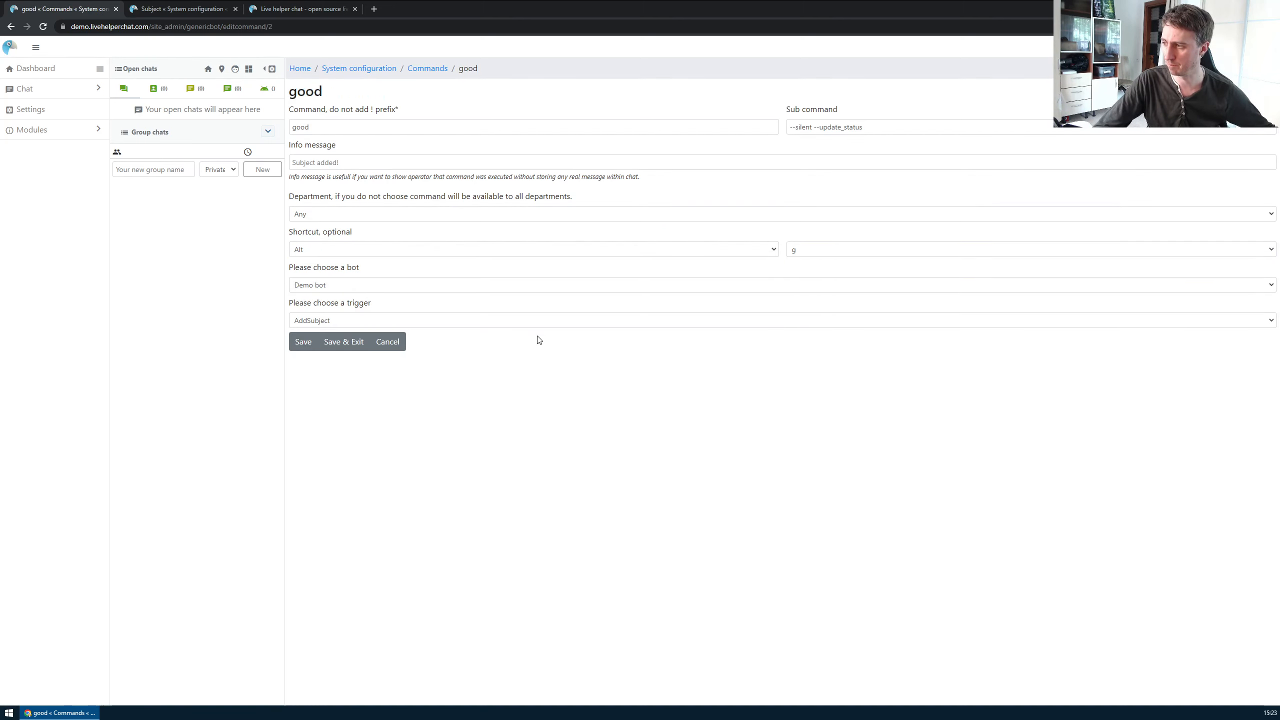
click(428, 69)
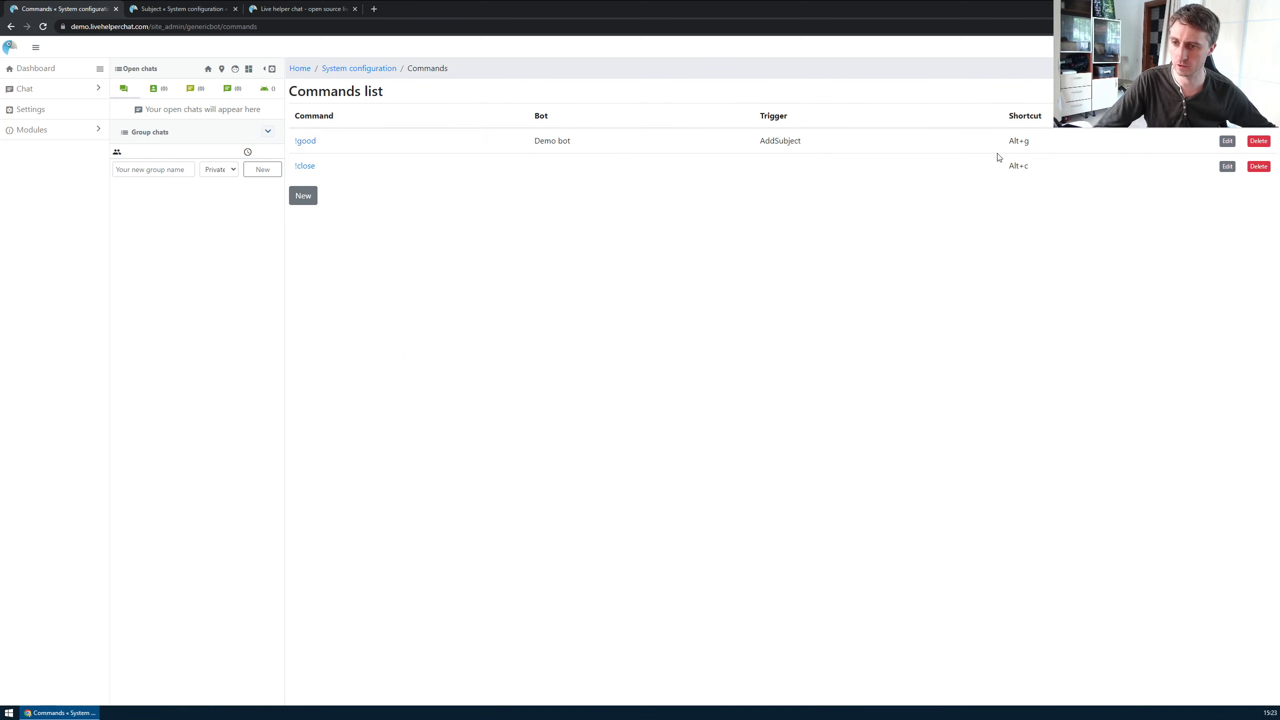
- In the website's visitor widget, end the closed chat and send the message "another chat"
click(303, 9)
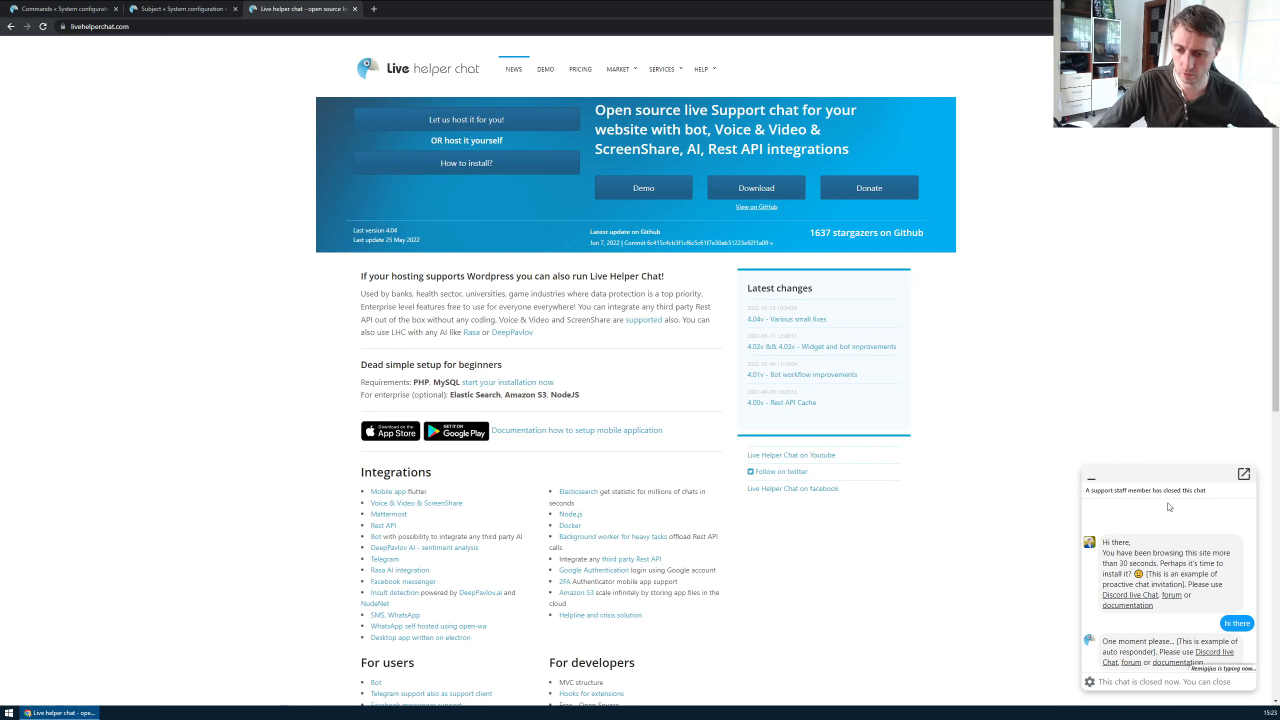
click(1090, 682)
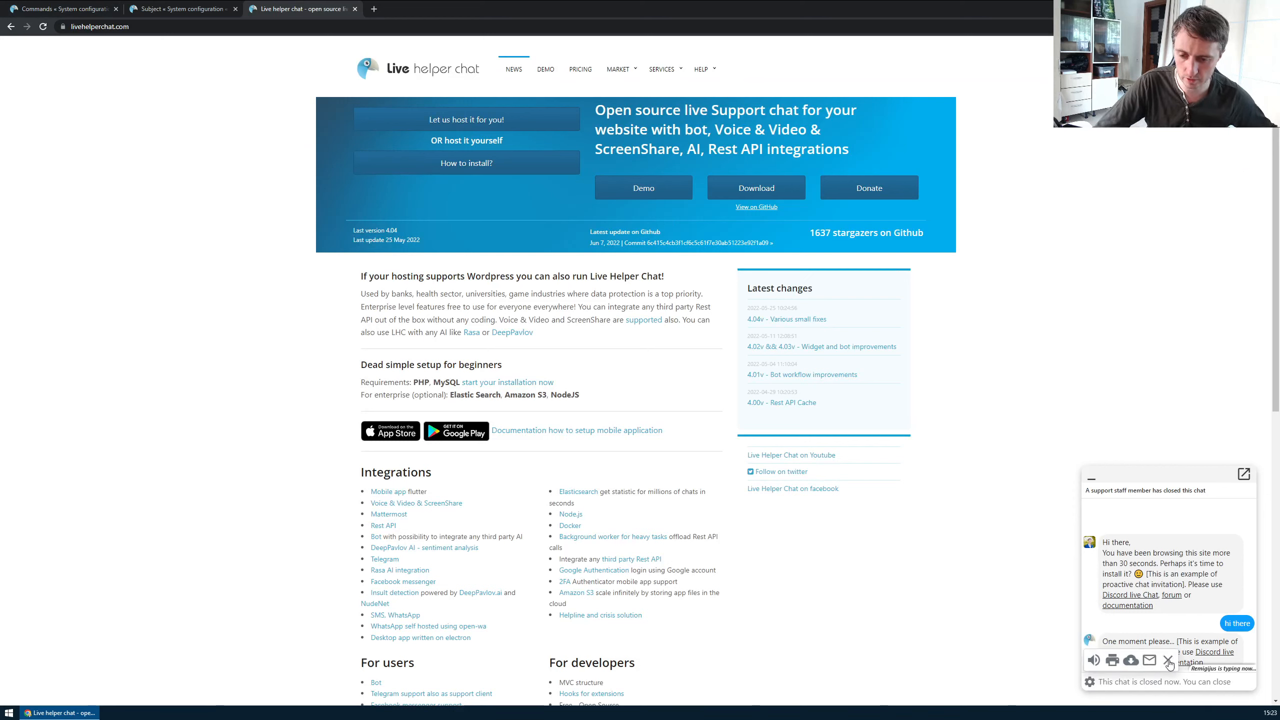
click(1168, 661)
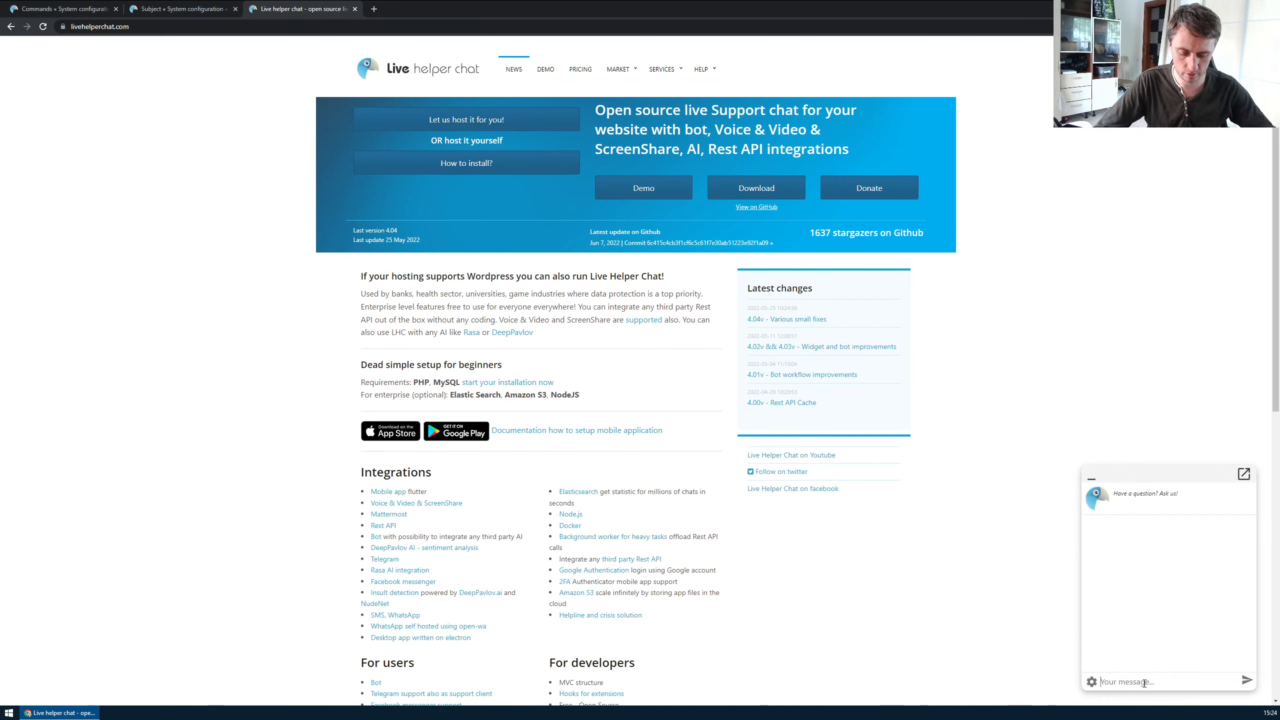
text(another chat)
key(Return)
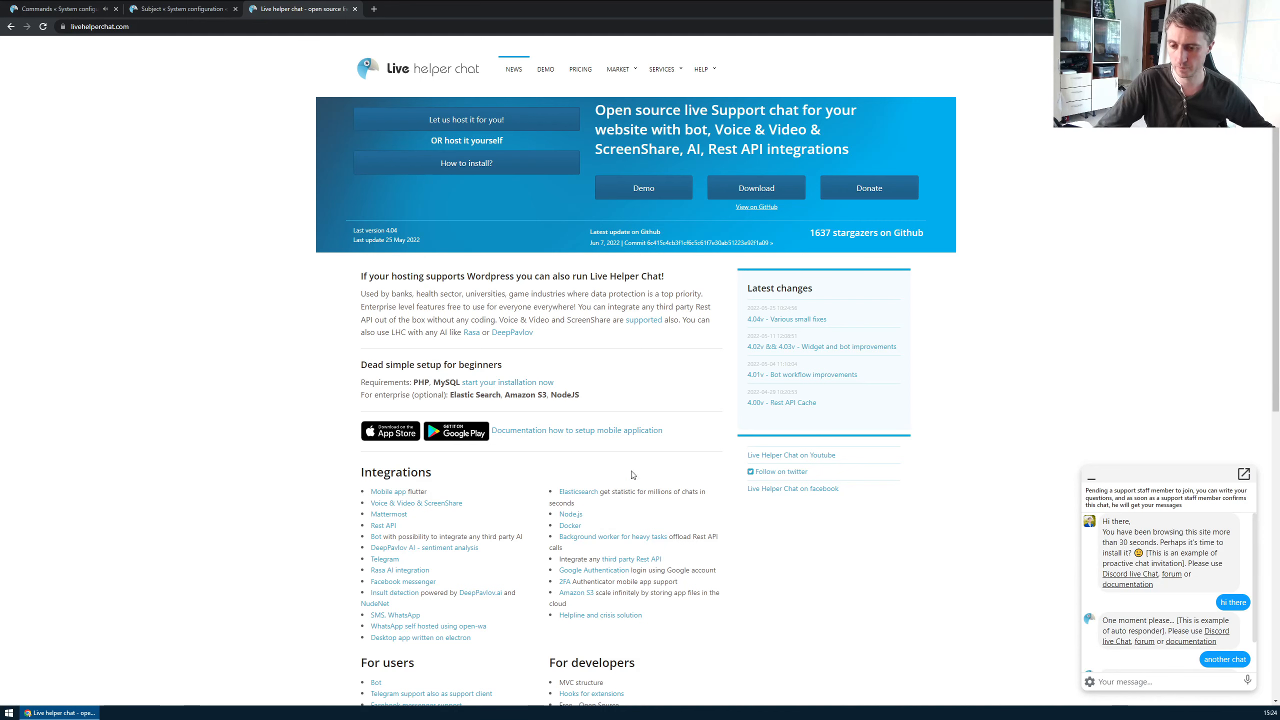
- Return to the Commands admin page and open the pending Visitor chat in its pop-up window to accept it
click(105, 11)
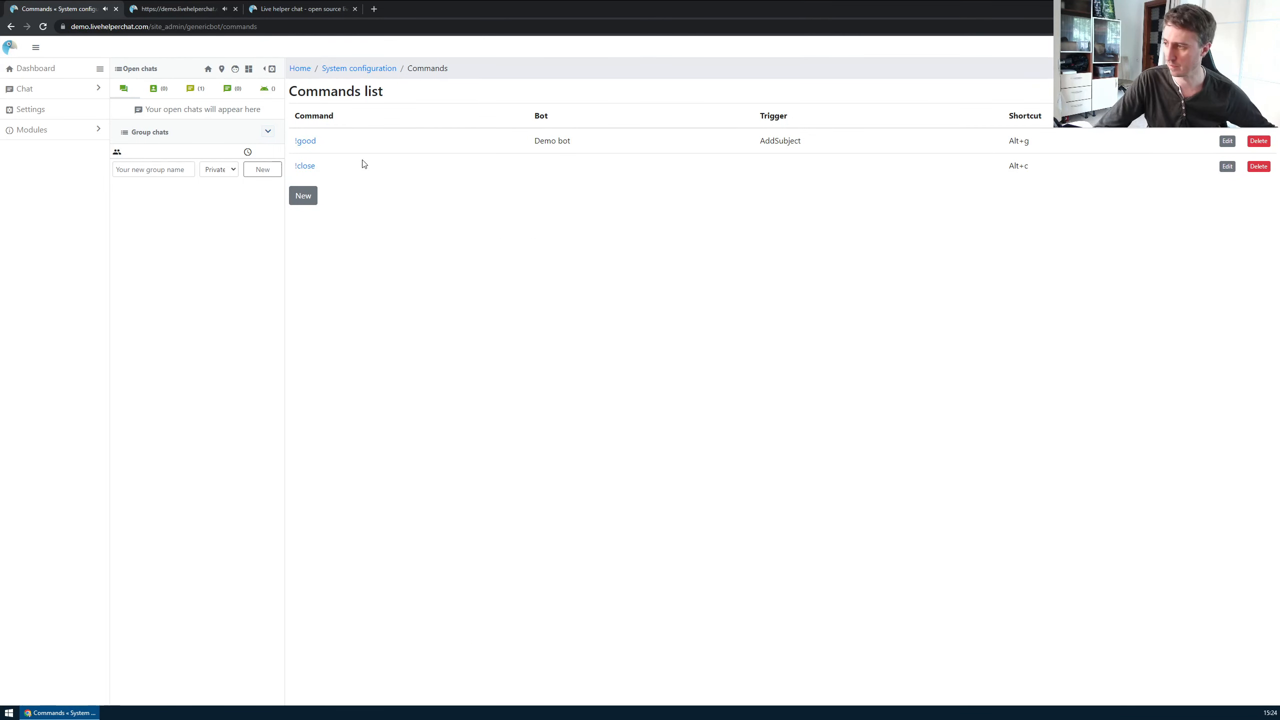
click(194, 89)
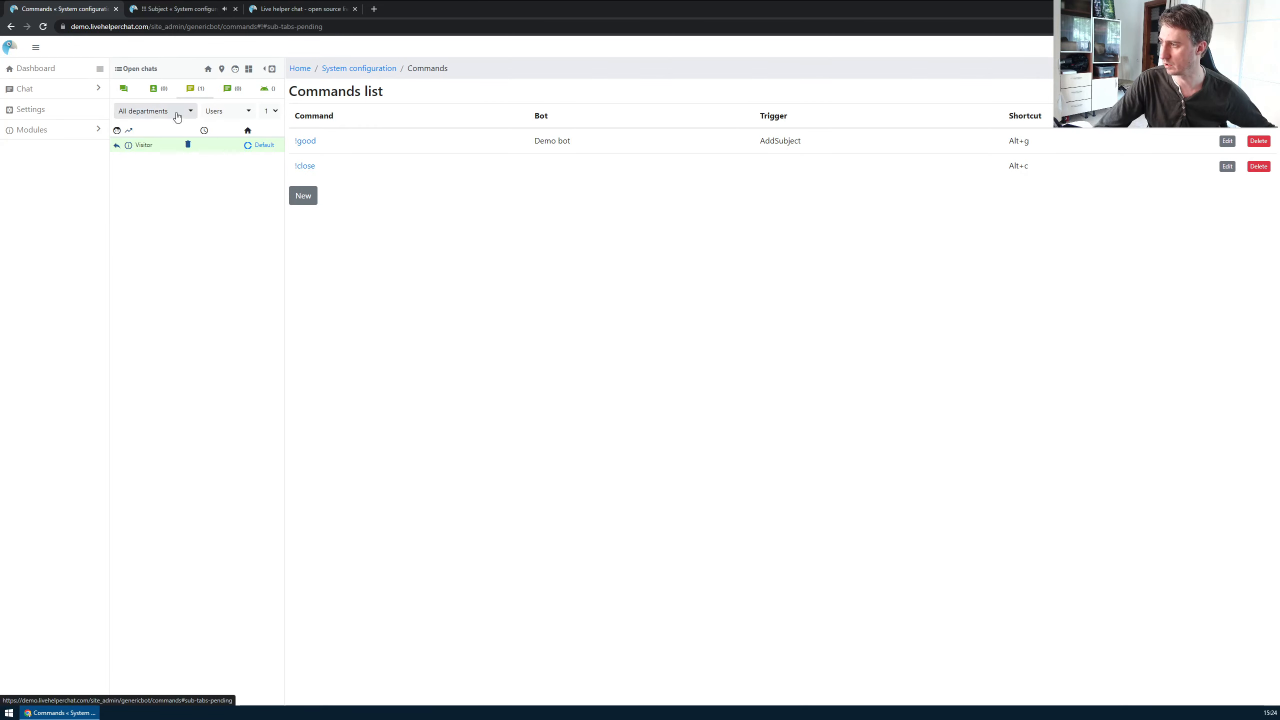
click(143, 147)
drag(1148, 8, 825, 127)
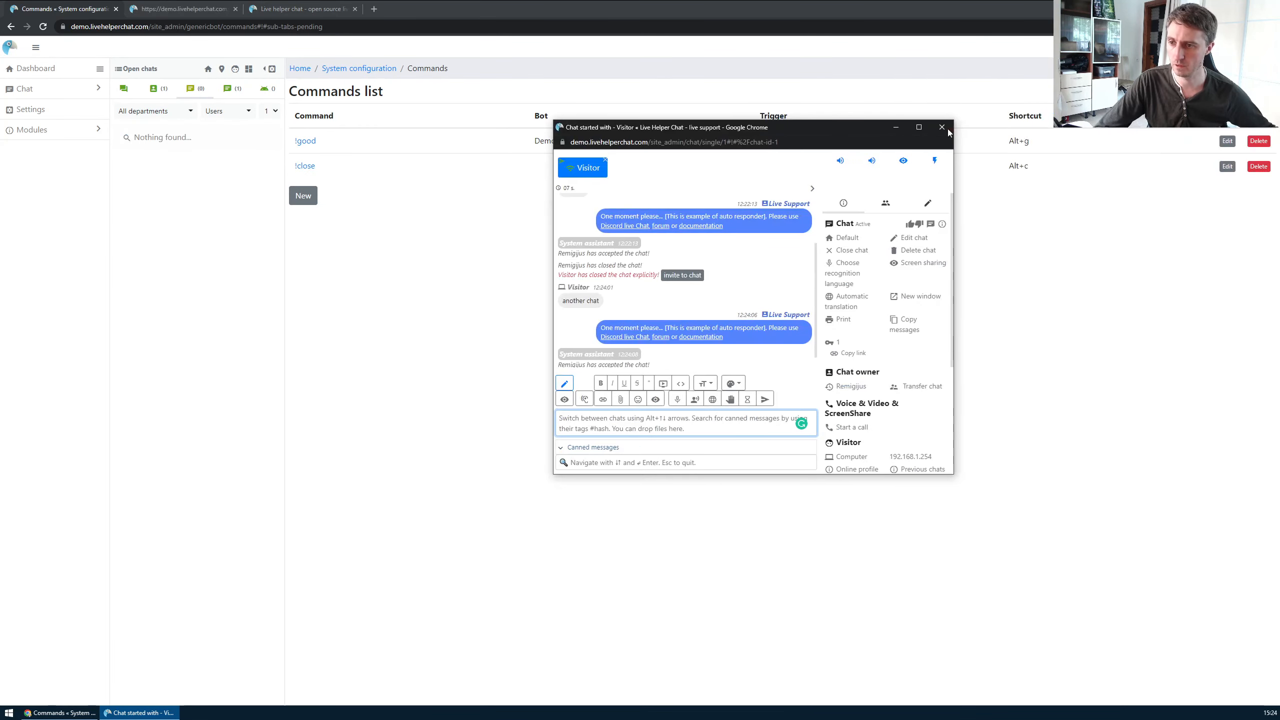
- Leave the pop-up for the admin home page and open the Visitor chat from the operator's assigned chats
click(288, 77)
click(300, 68)
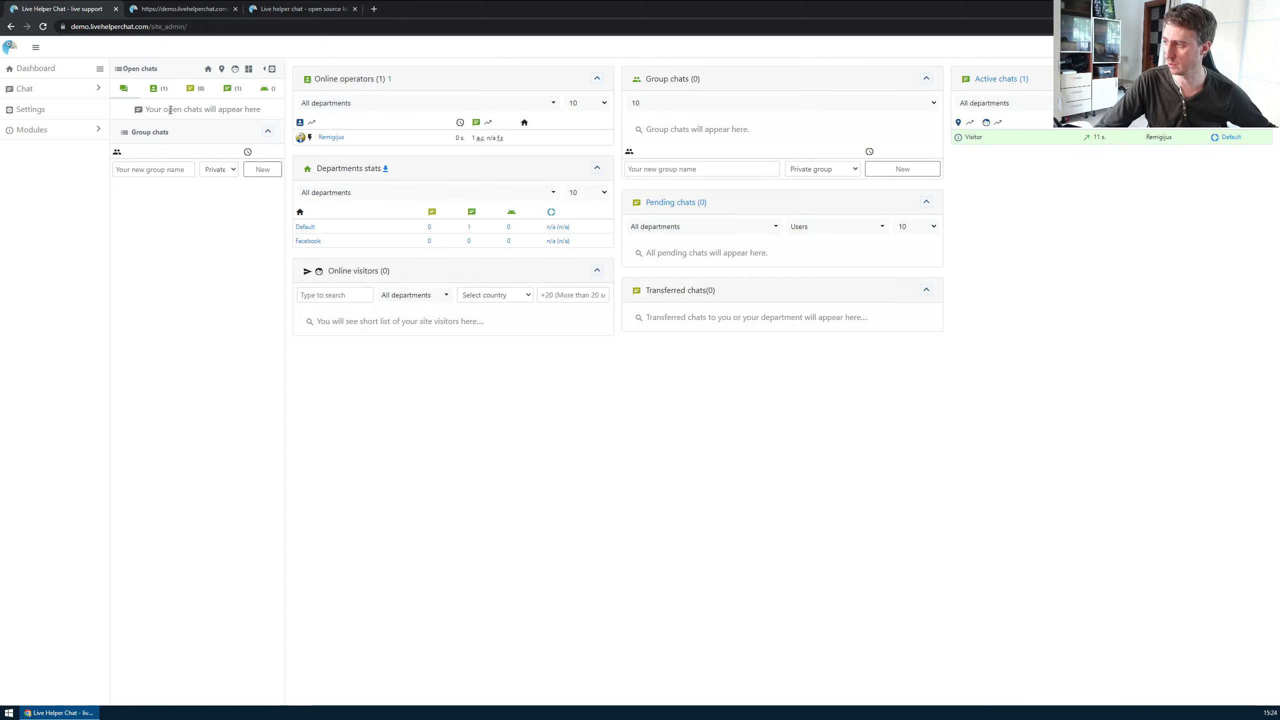
click(159, 90)
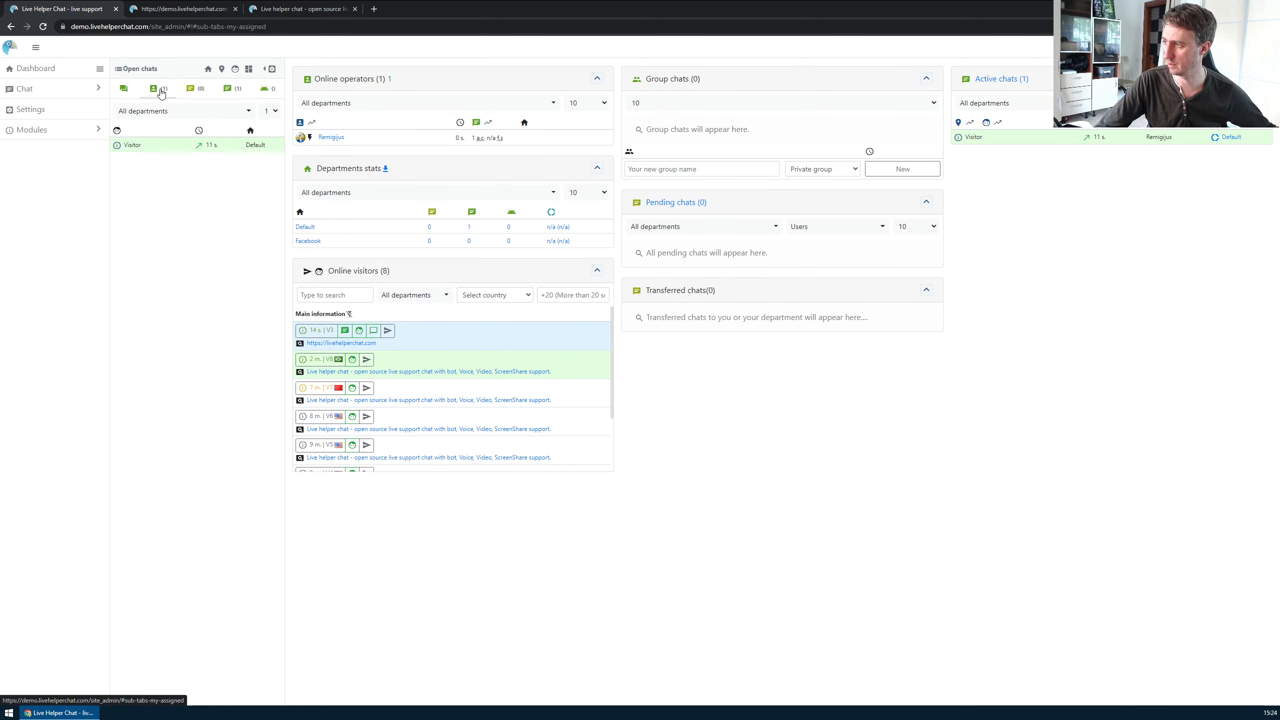
click(133, 145)
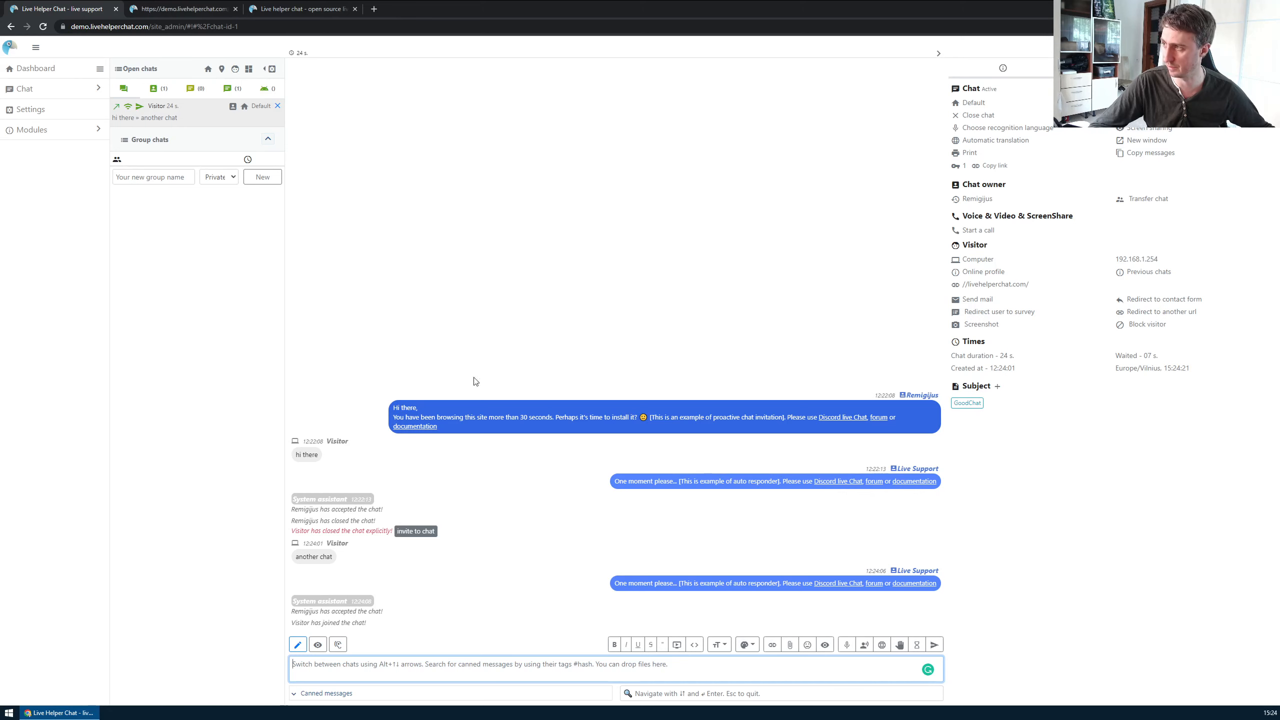
- In the Subject page's browser tab, open the good command for editing from the live help configuration's Commands list
click(171, 10)
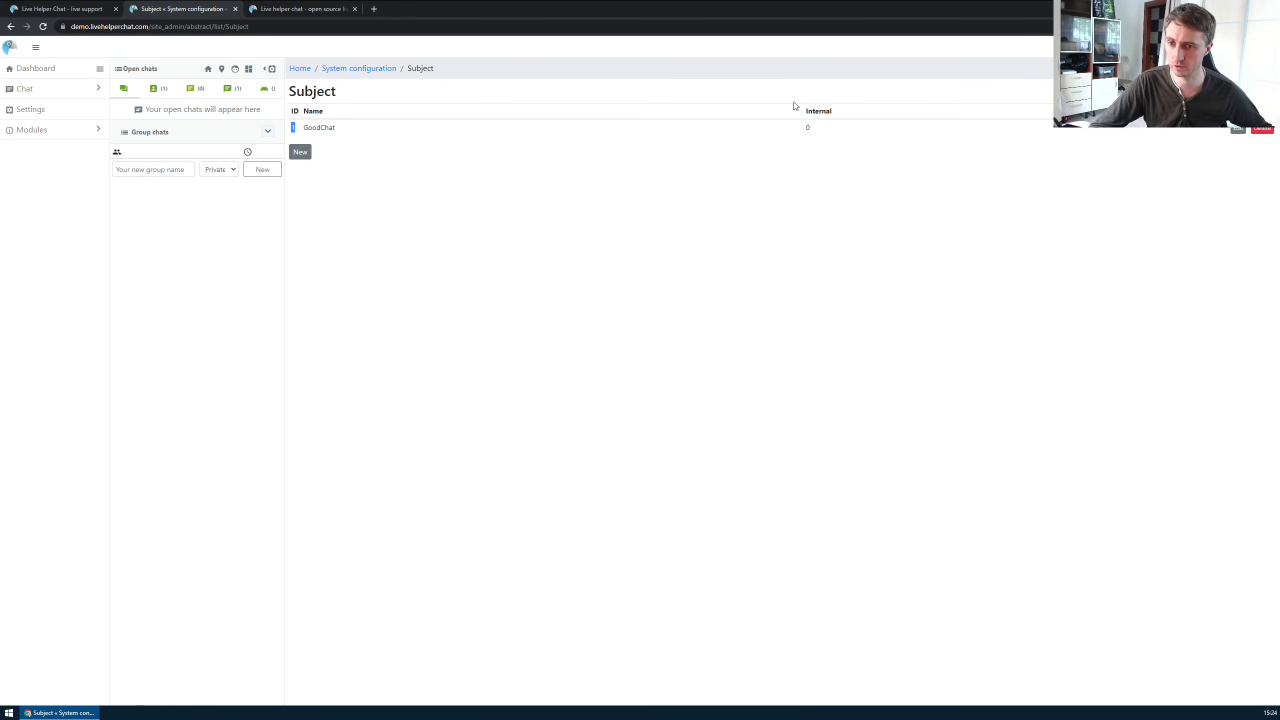
click(302, 10)
click(191, 10)
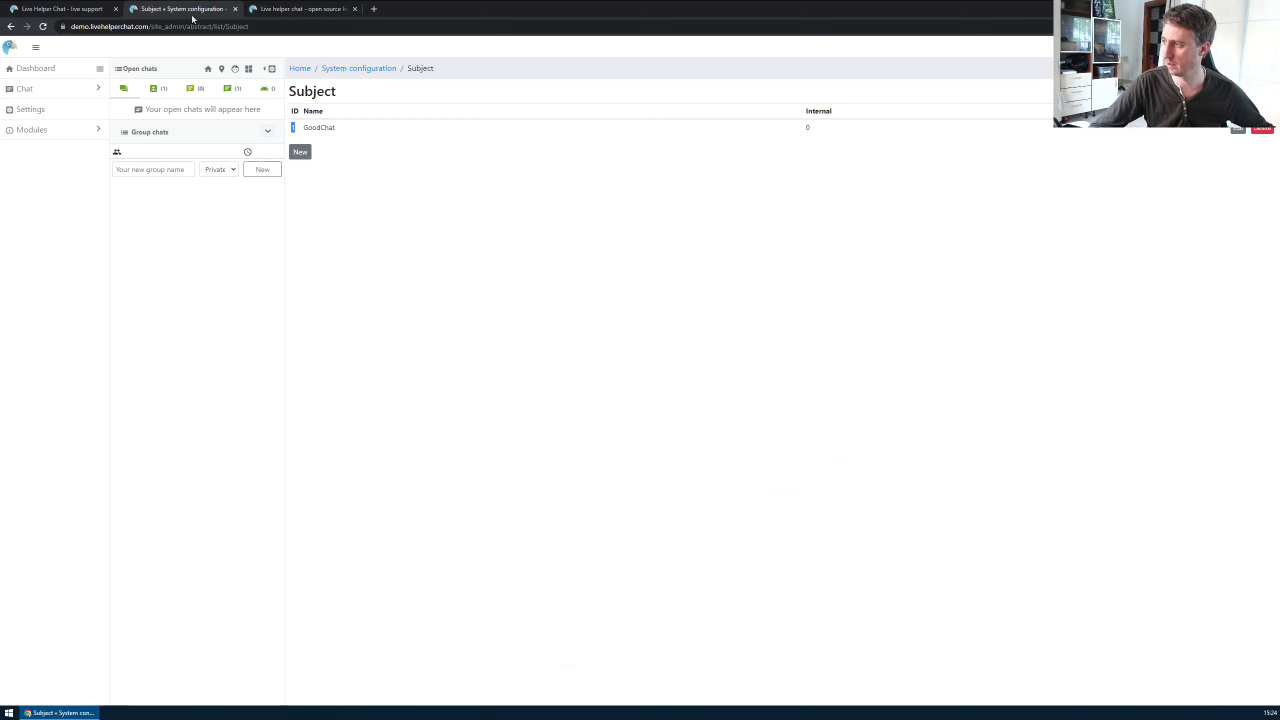
click(386, 70)
click(437, 114)
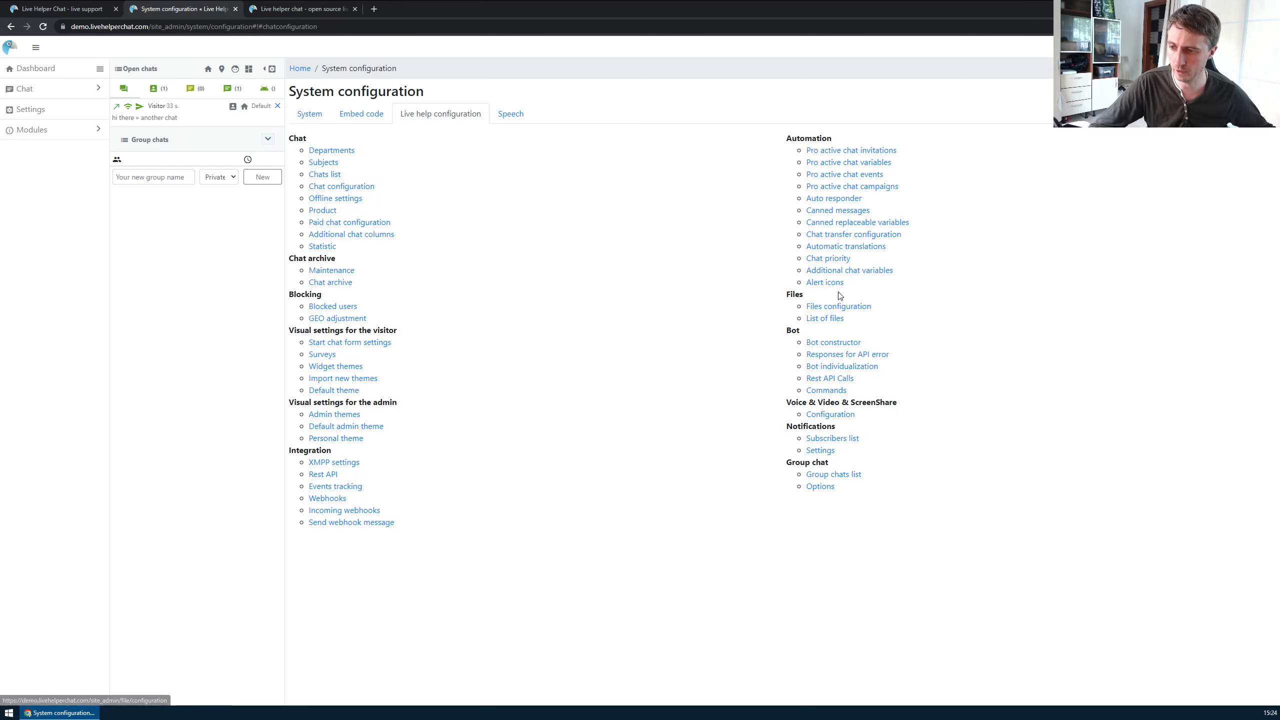
click(823, 392)
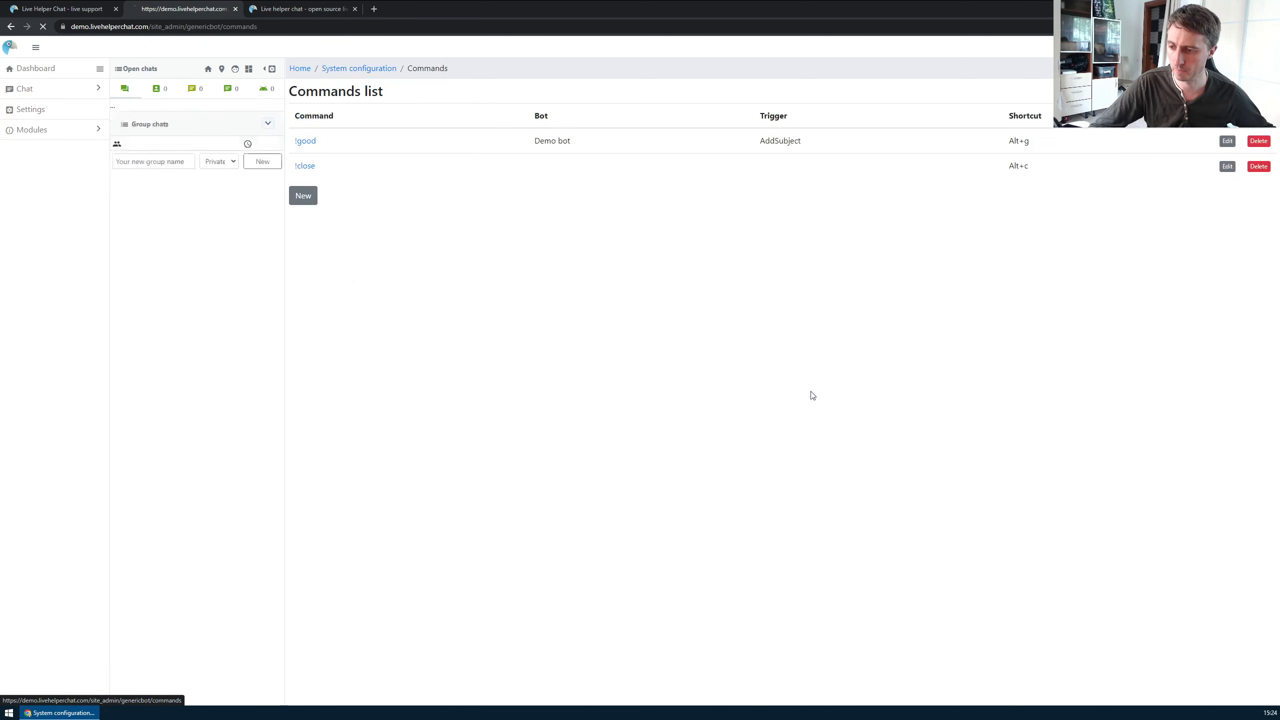
click(308, 141)
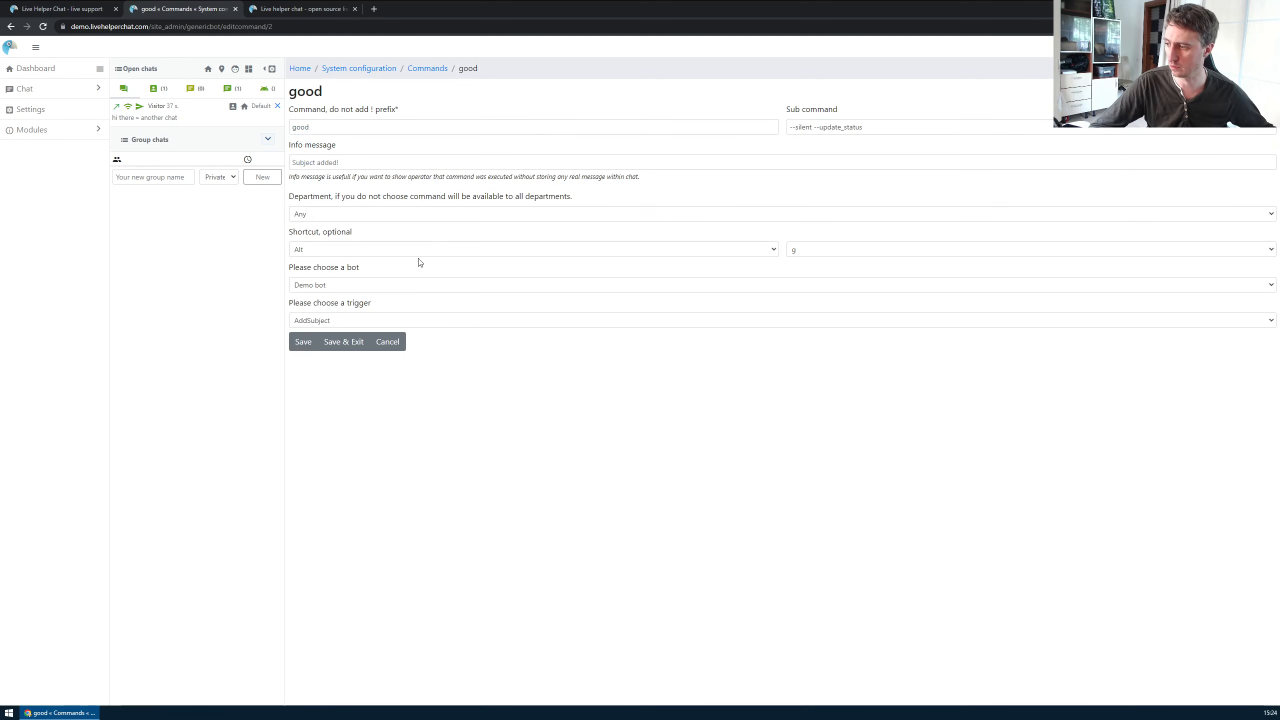
- Set the good command's info message to "Subject was added" and save the command
click(328, 161)
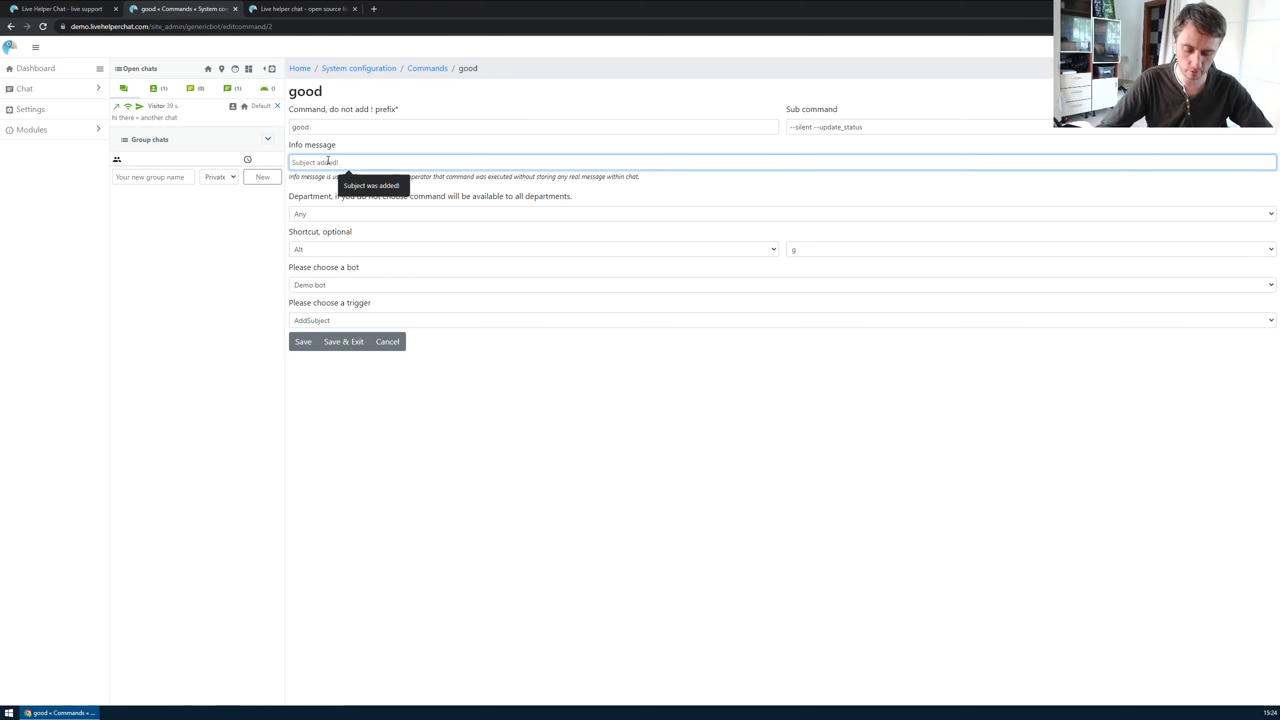
text(M)
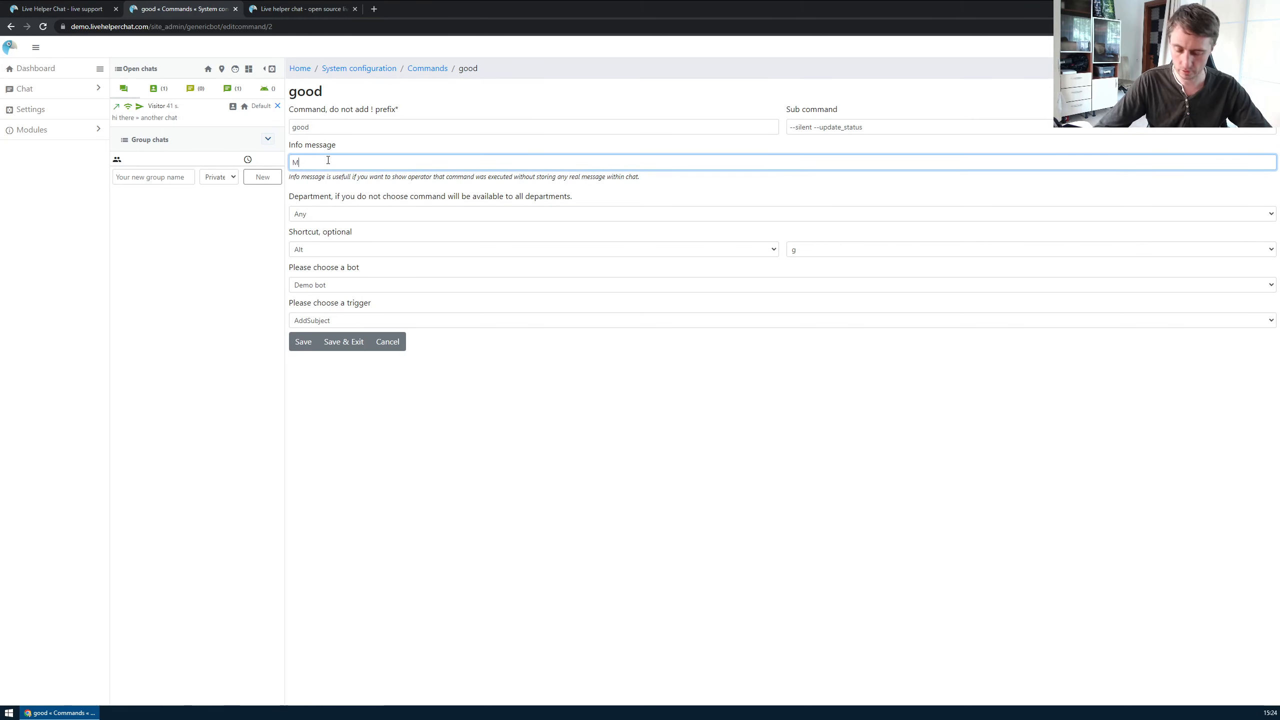
text(Es)
key(BackSpace)
key(BackSpace)
key(BackSpace)
text(Subject)
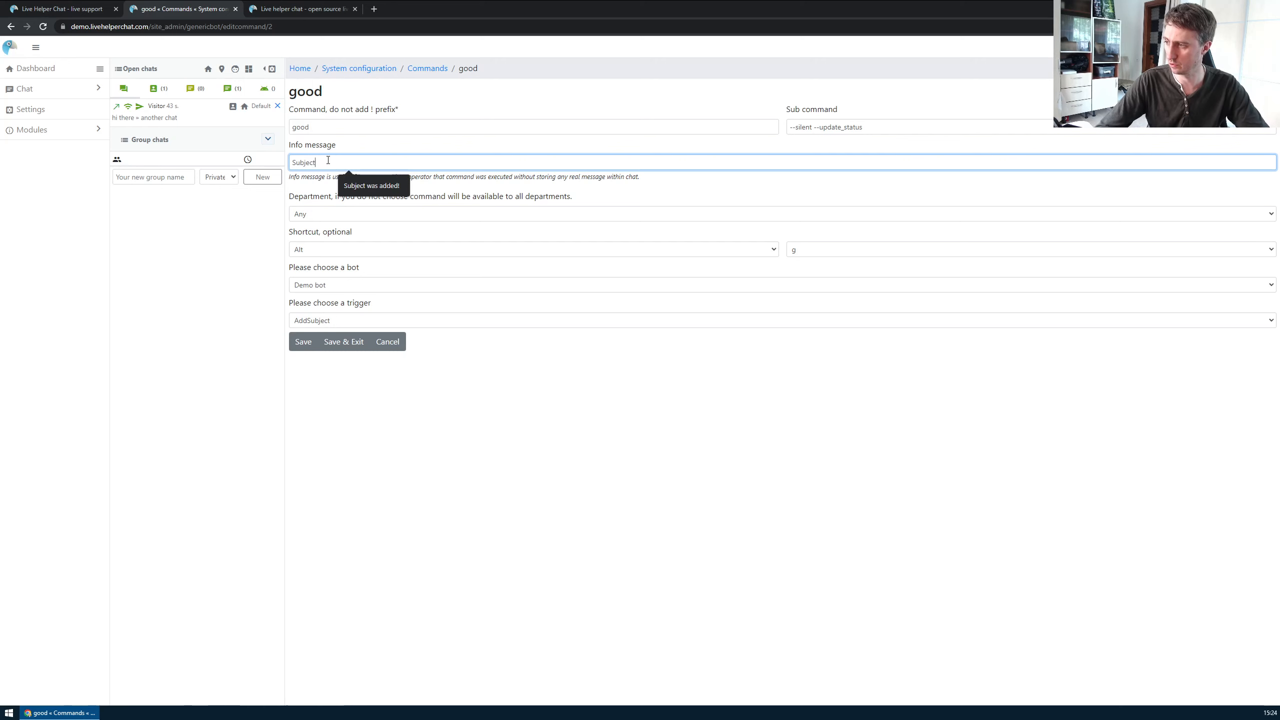
text( was added)
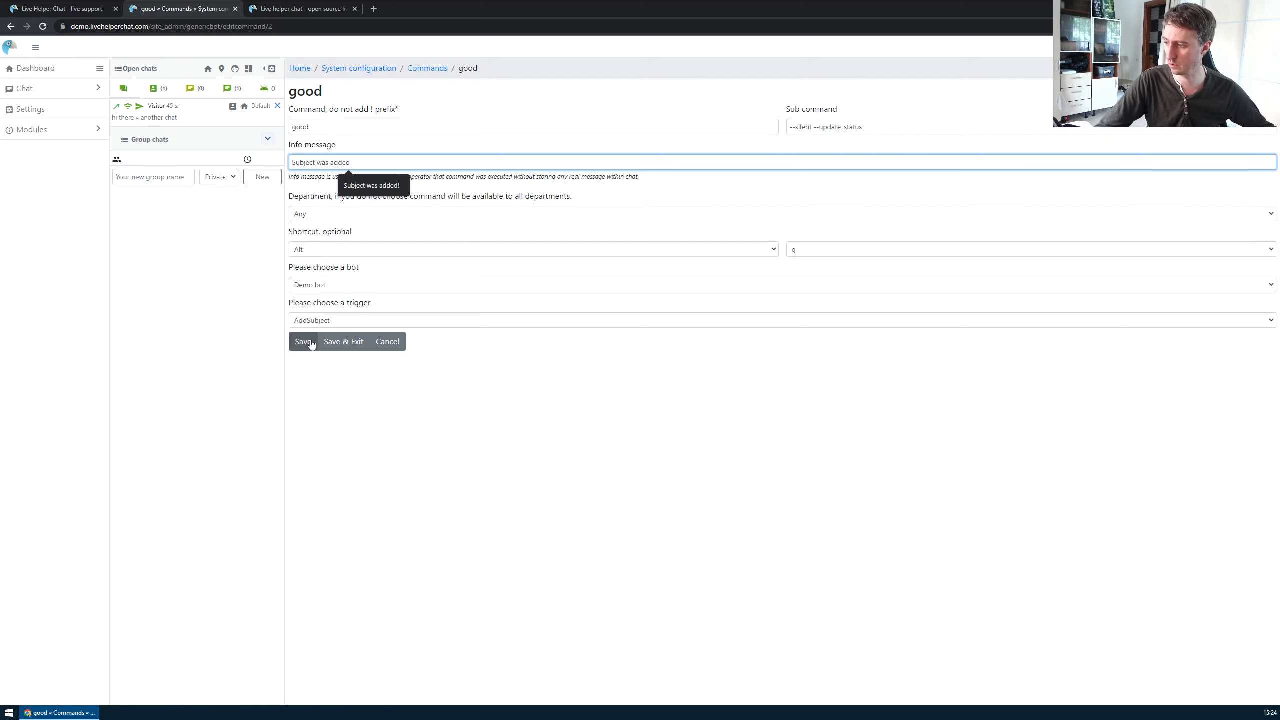
click(311, 343)
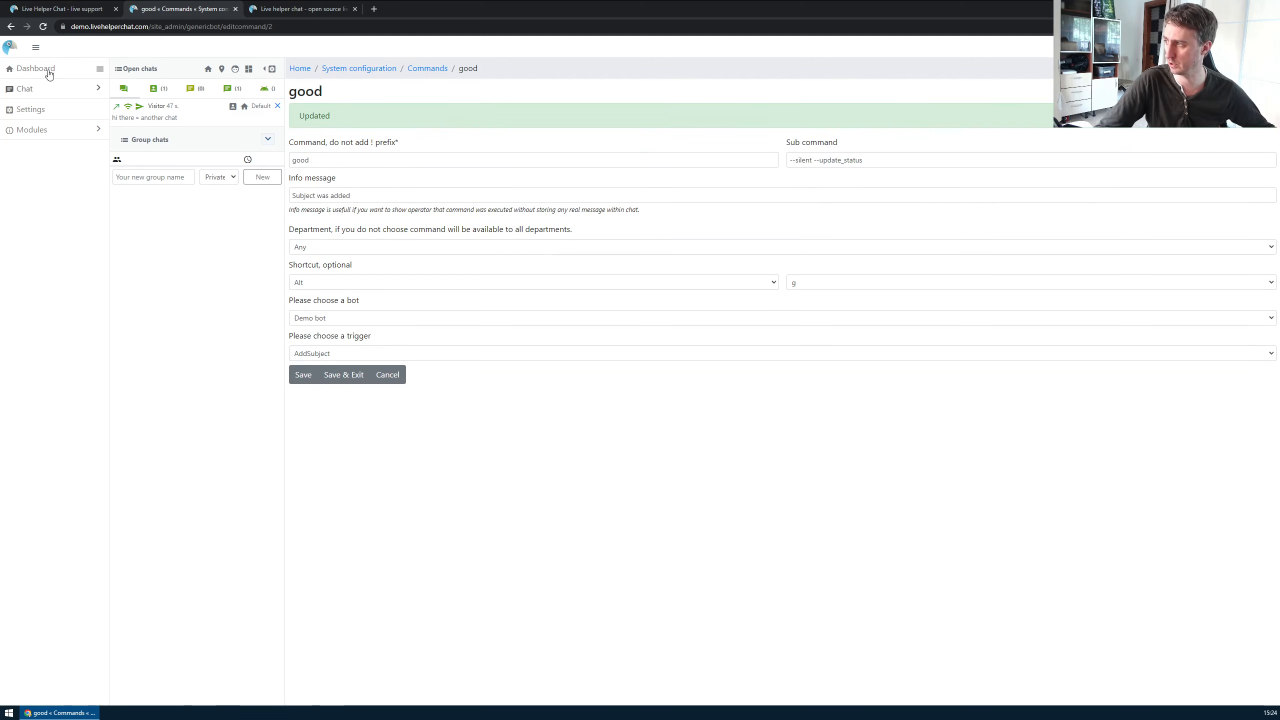
- Return to the open Visitor chat, examine the command's info message, and reload the page to check whether it is stored
click(60, 9)
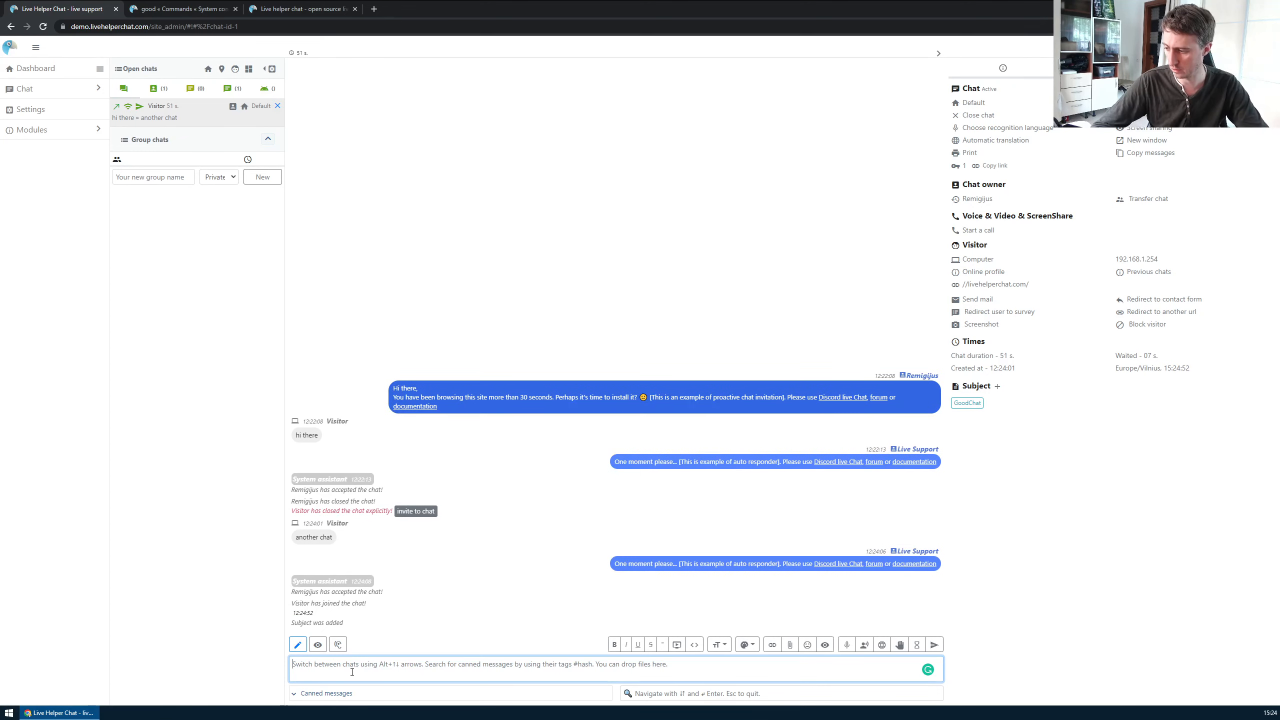
drag(292, 623, 505, 620)
click(327, 614)
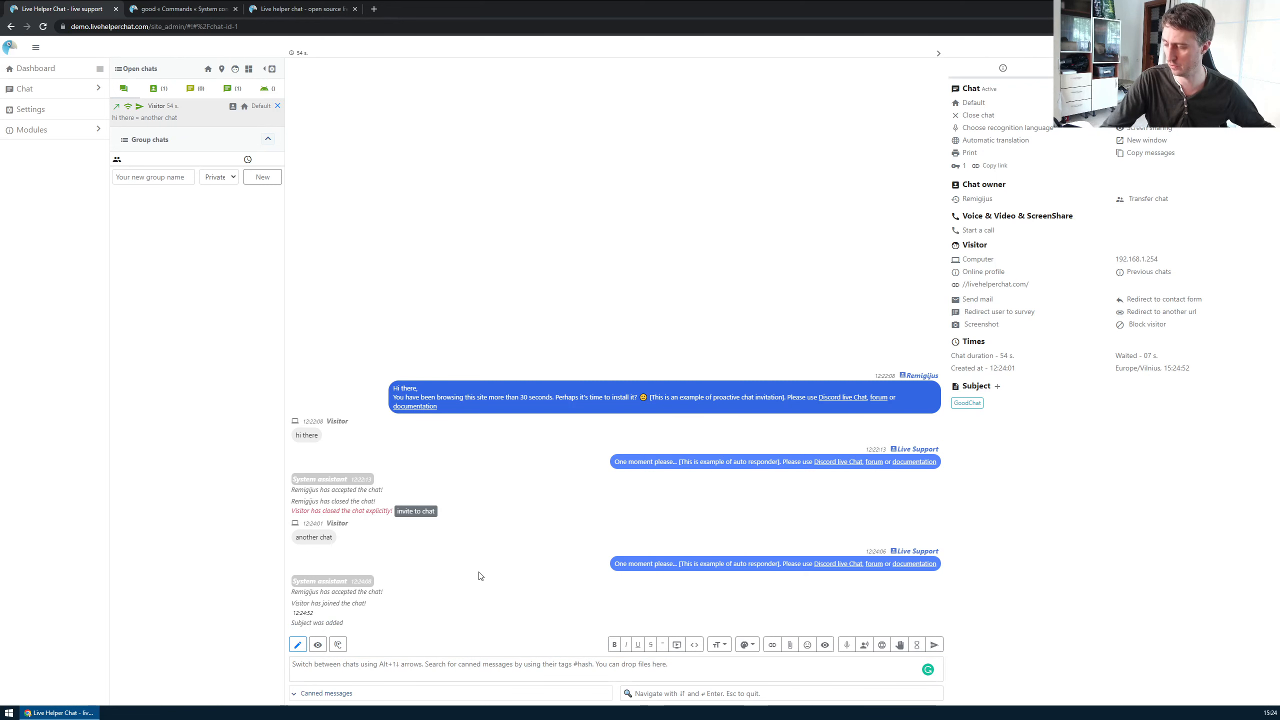
key(F5)
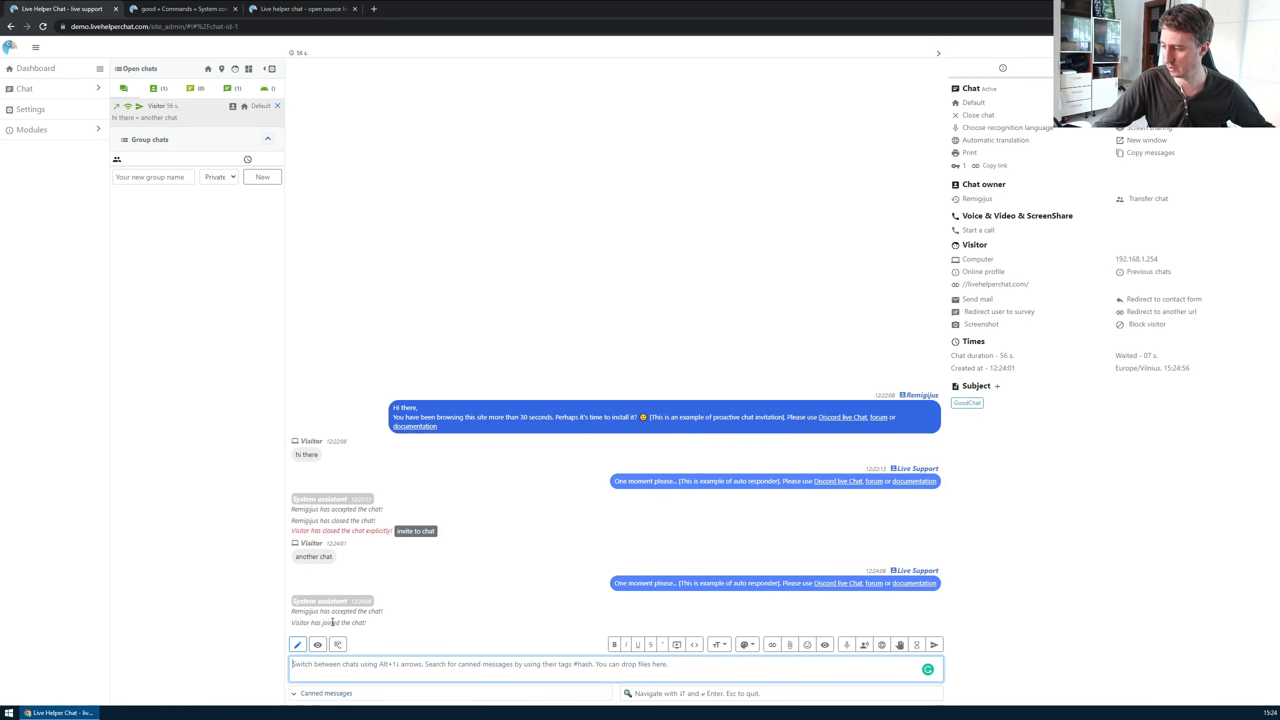